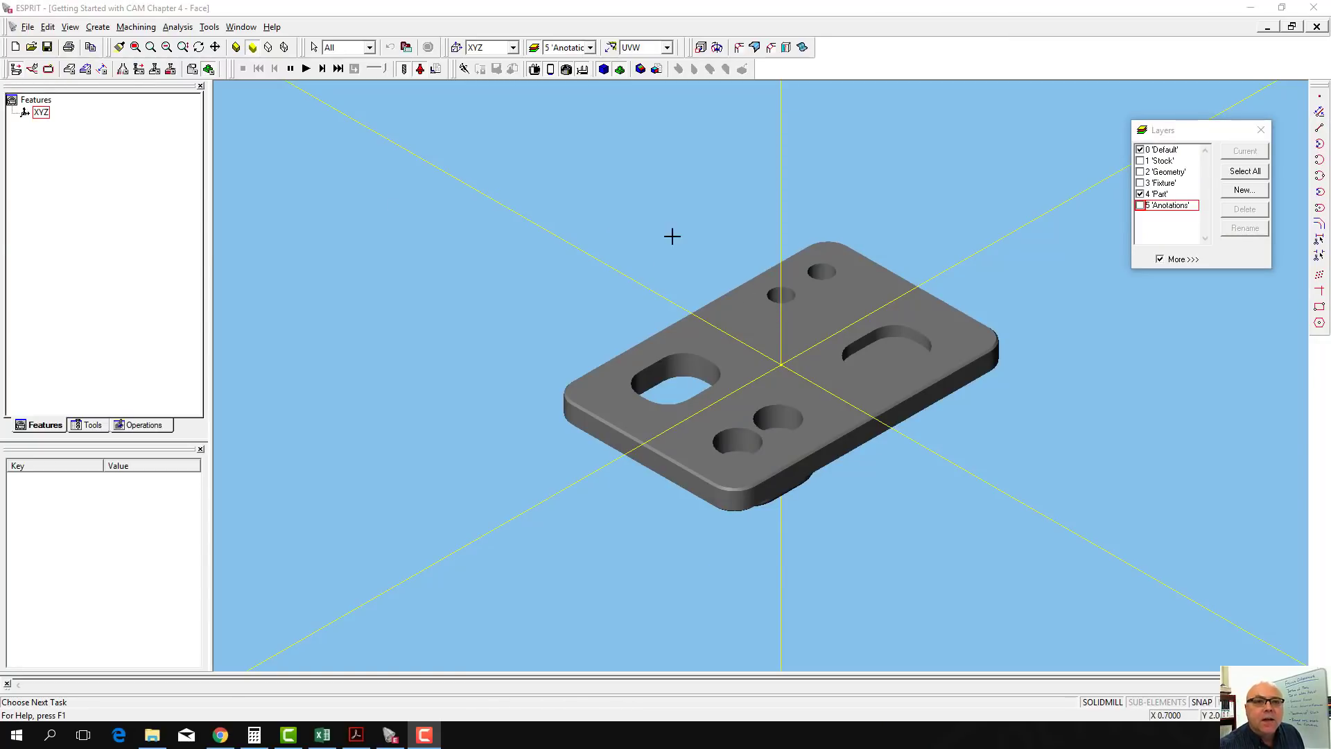
Turn on sub-element selection, pick the plate's top face as a trial and clear that selection
{"action": "left_click", "coordinate": [1152, 700]}
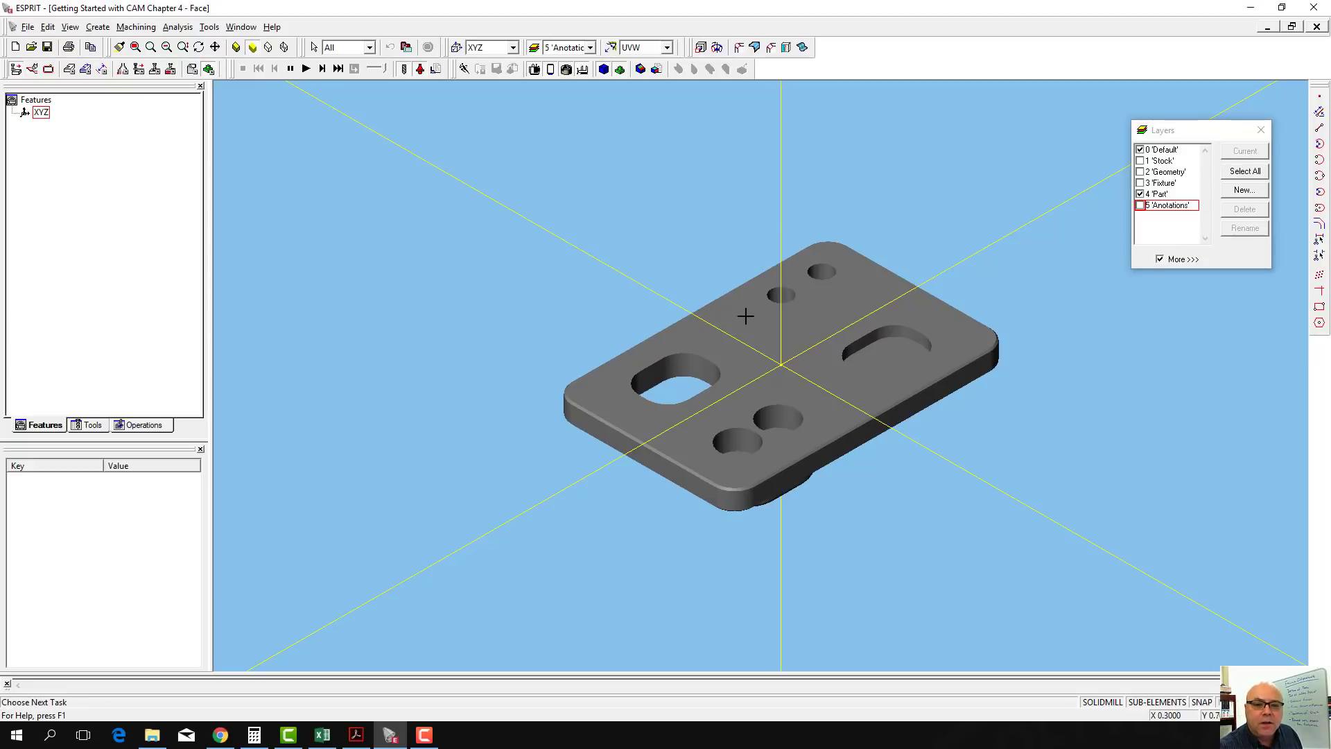
{"action": "left_click", "coordinate": [745, 316]}
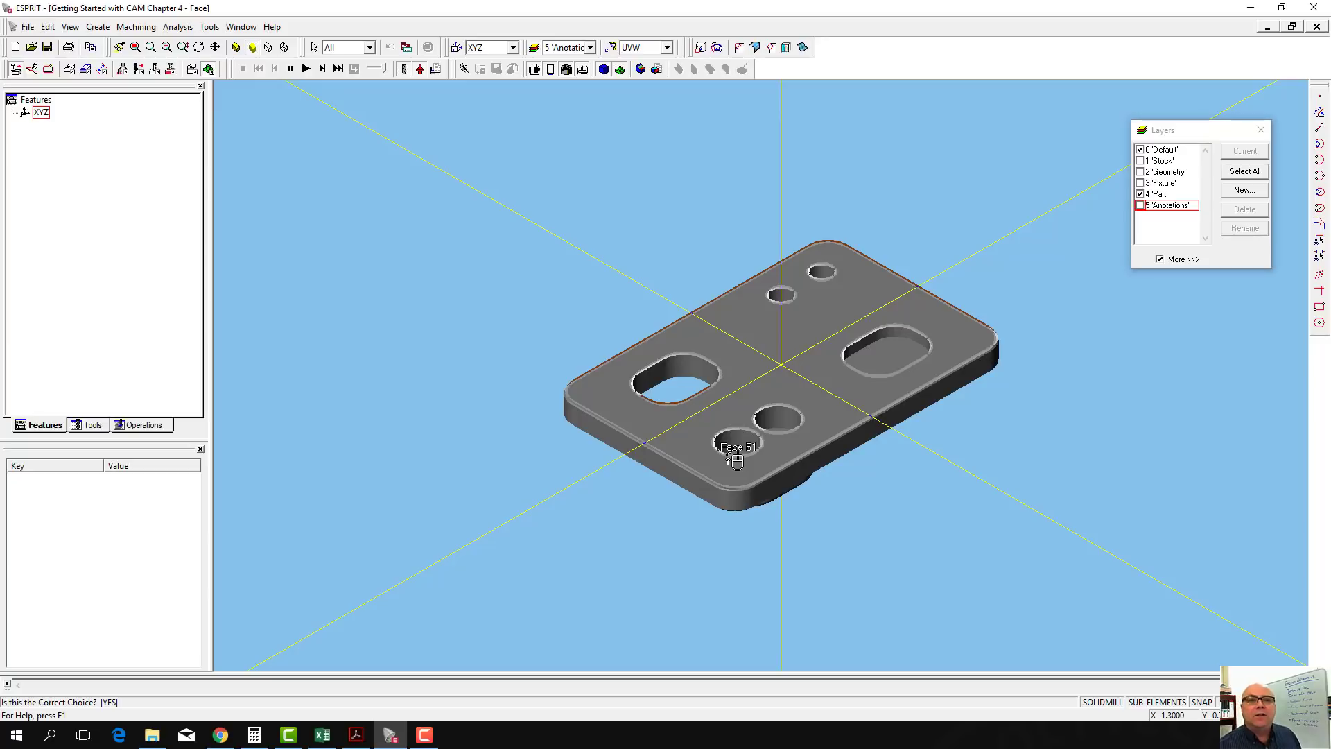
{"action": "left_click", "coordinate": [659, 241]}
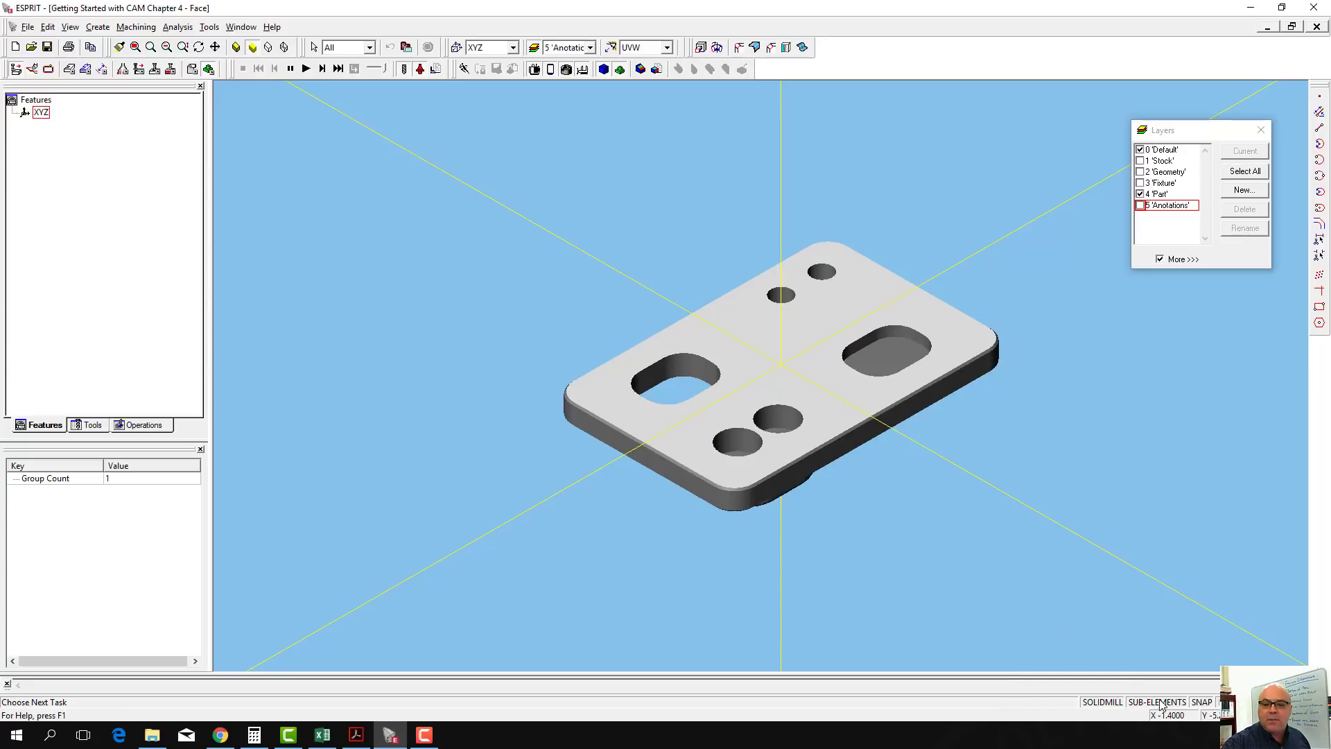
{"action": "left_click", "coordinate": [444, 352]}
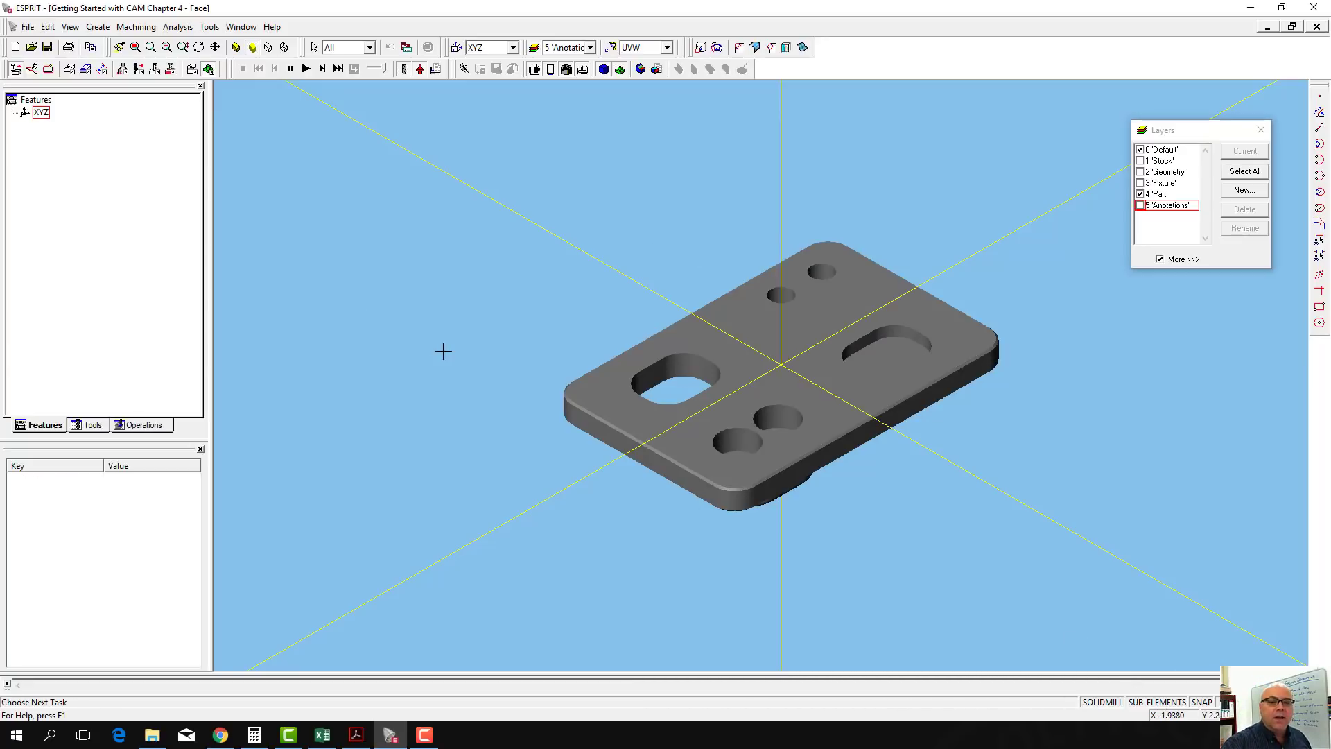
Select the plate's entire top face by cycling through the overlapping edges, loops and faces near one corner
{"action": "left_click", "coordinate": [578, 404]}
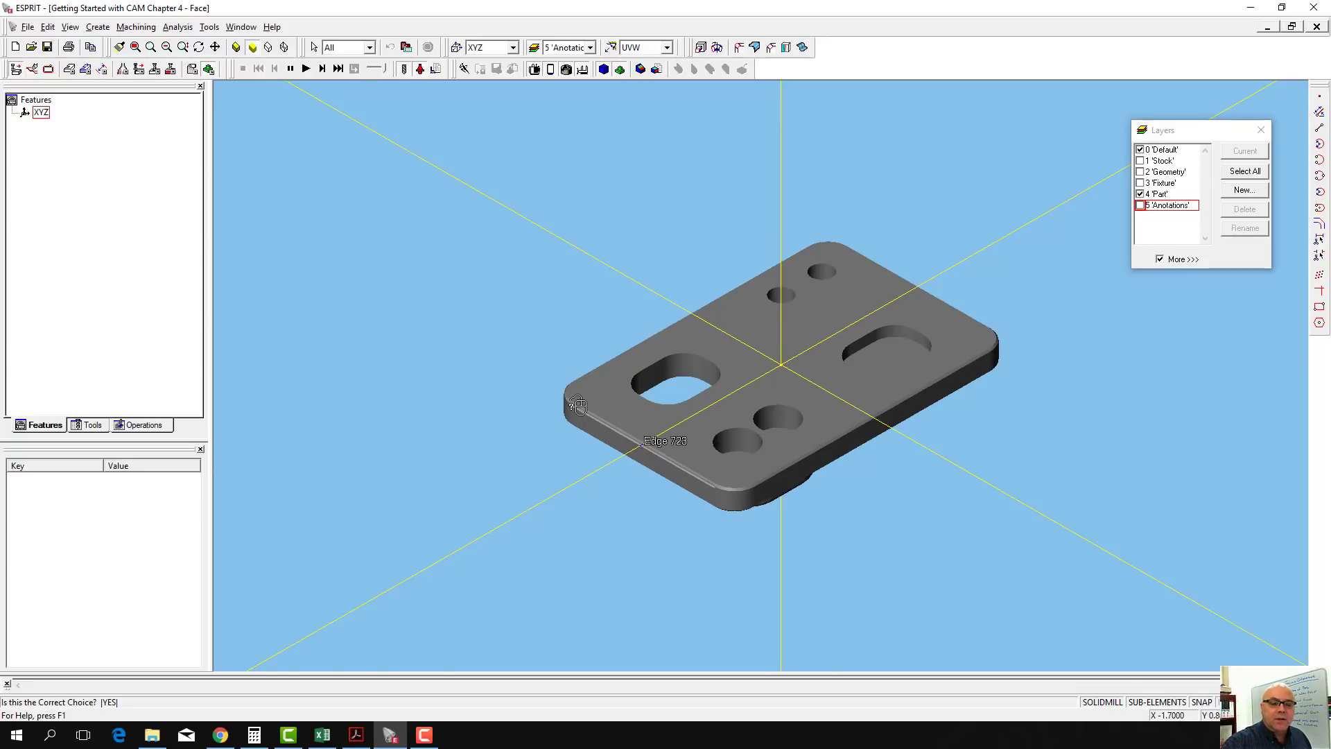
{"action": "scroll", "coordinate": [577, 404], "scroll_direction": "up", "scroll_amount": 5}
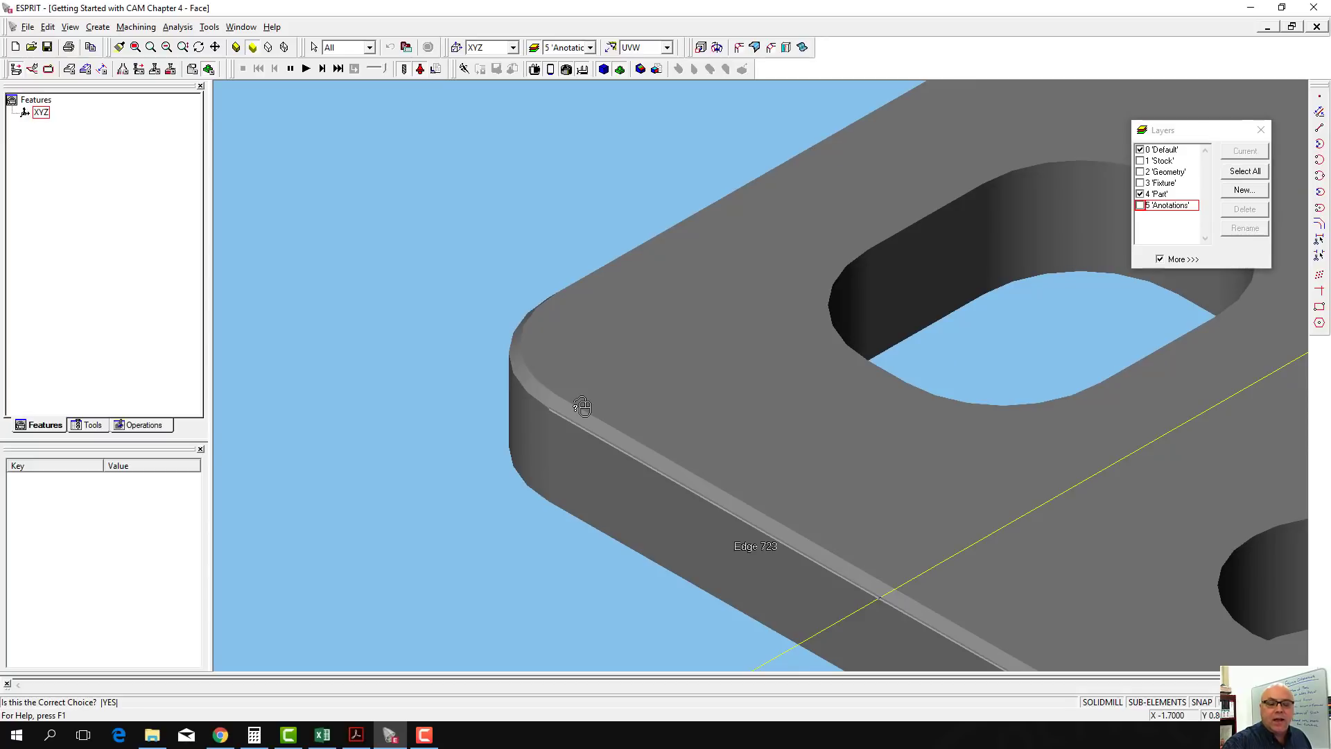
{"action": "left_click", "coordinate": [581, 406]}
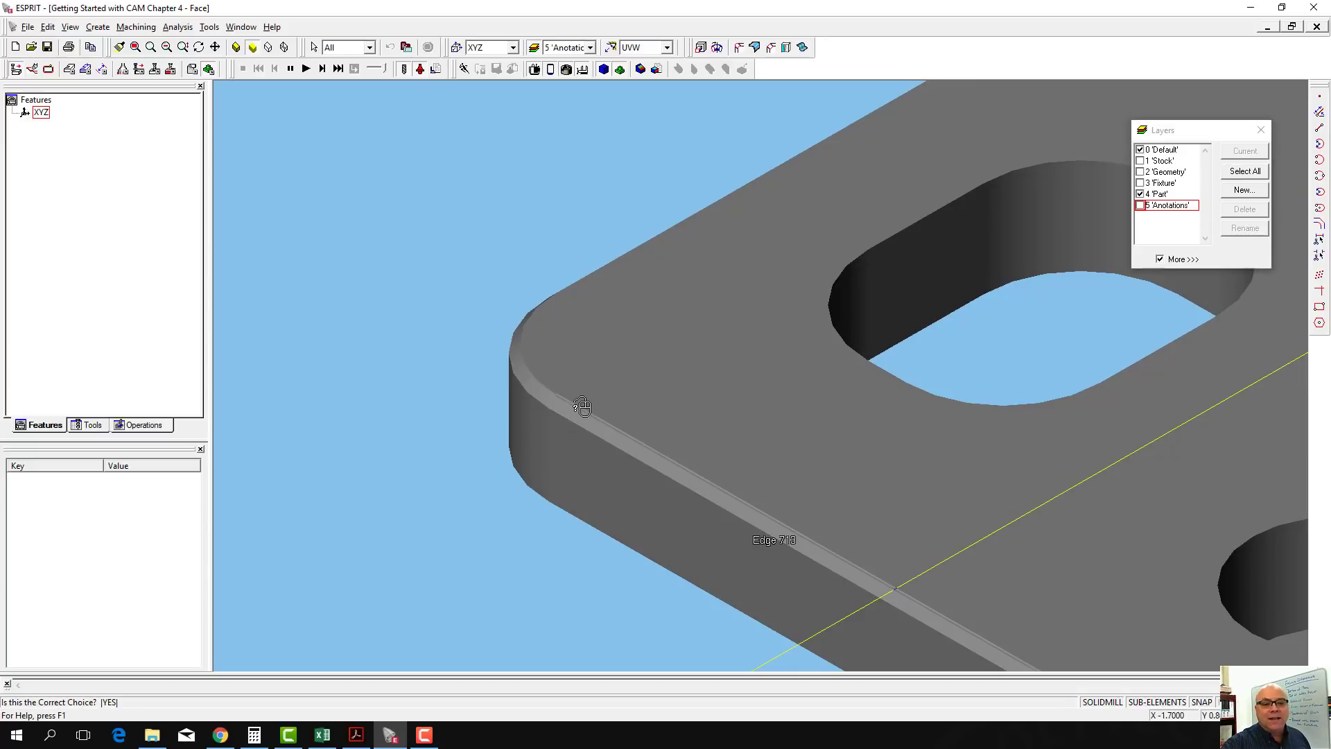
{"action": "left_click", "coordinate": [582, 407]}
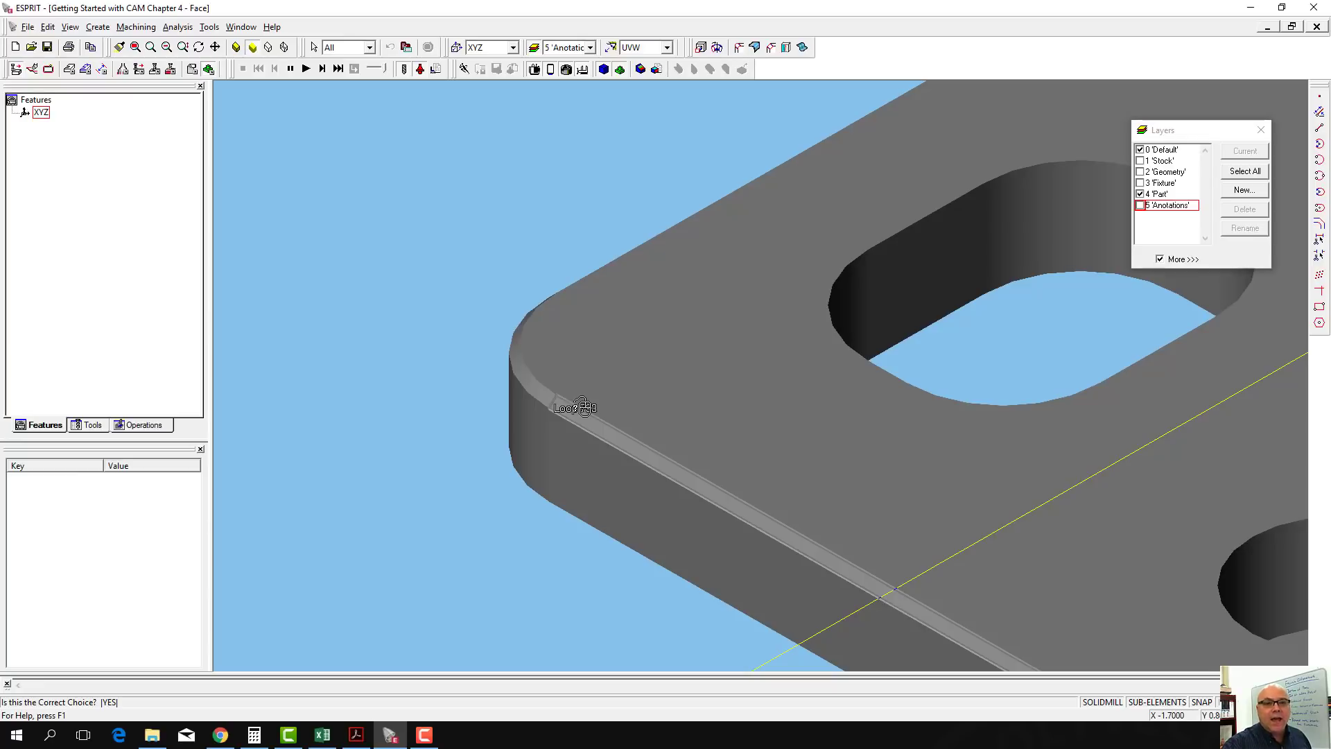
{"action": "left_click", "coordinate": [582, 407]}
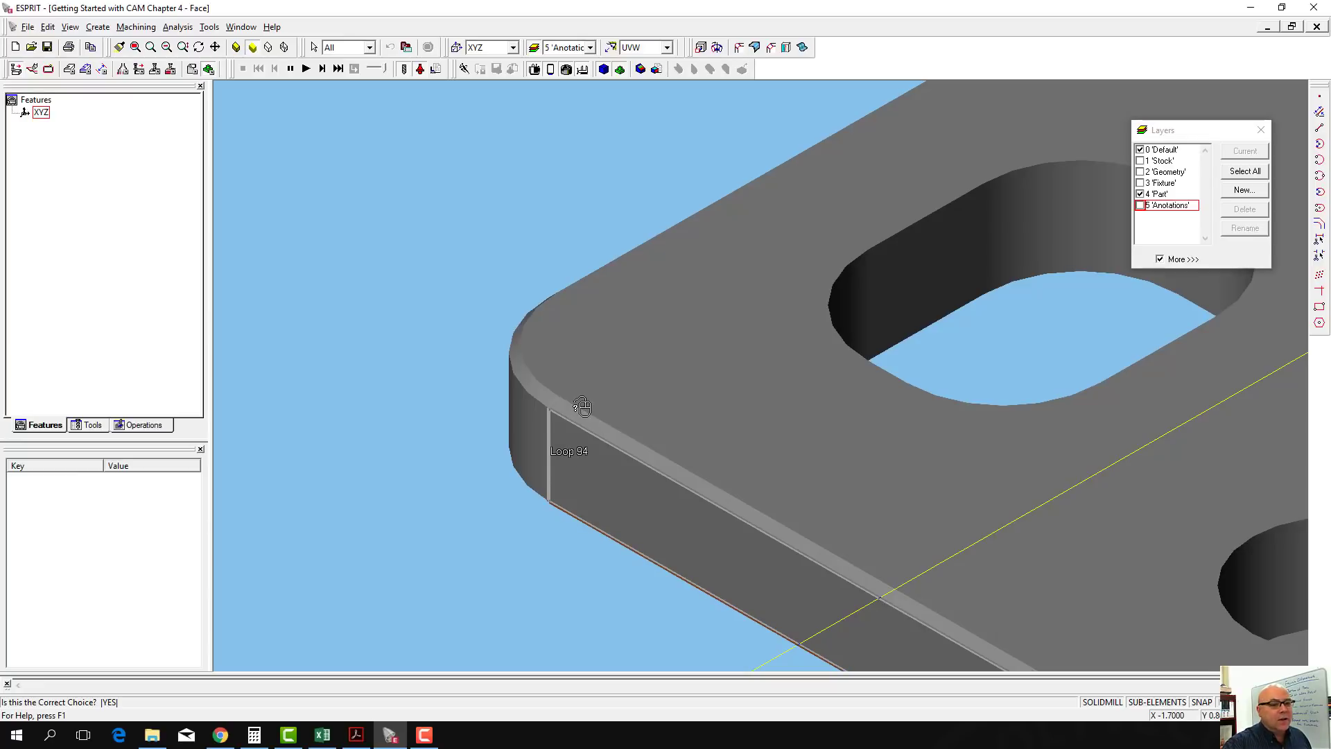
{"action": "left_click", "coordinate": [582, 406]}
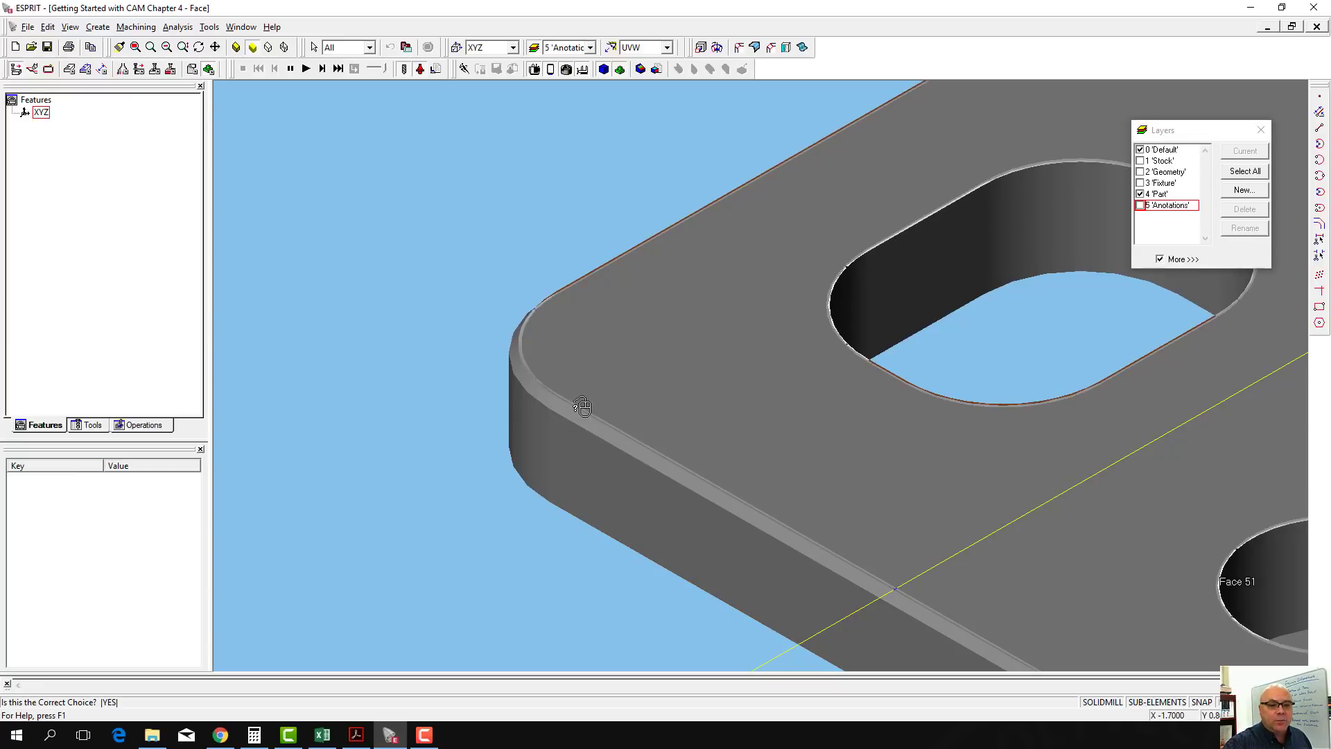
{"action": "scroll", "coordinate": [610, 400], "scroll_direction": "down", "scroll_amount": 3}
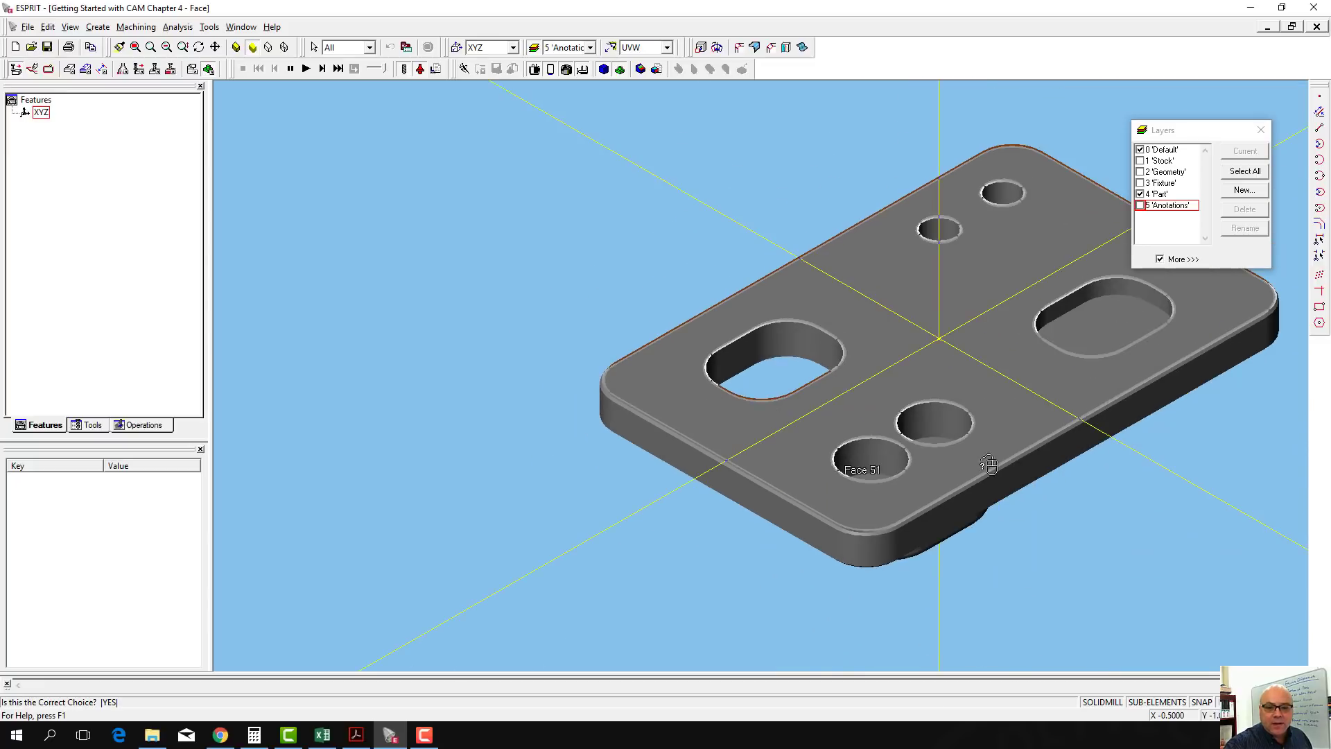
{"action": "scroll", "coordinate": [871, 473], "scroll_direction": "up", "scroll_amount": 3}
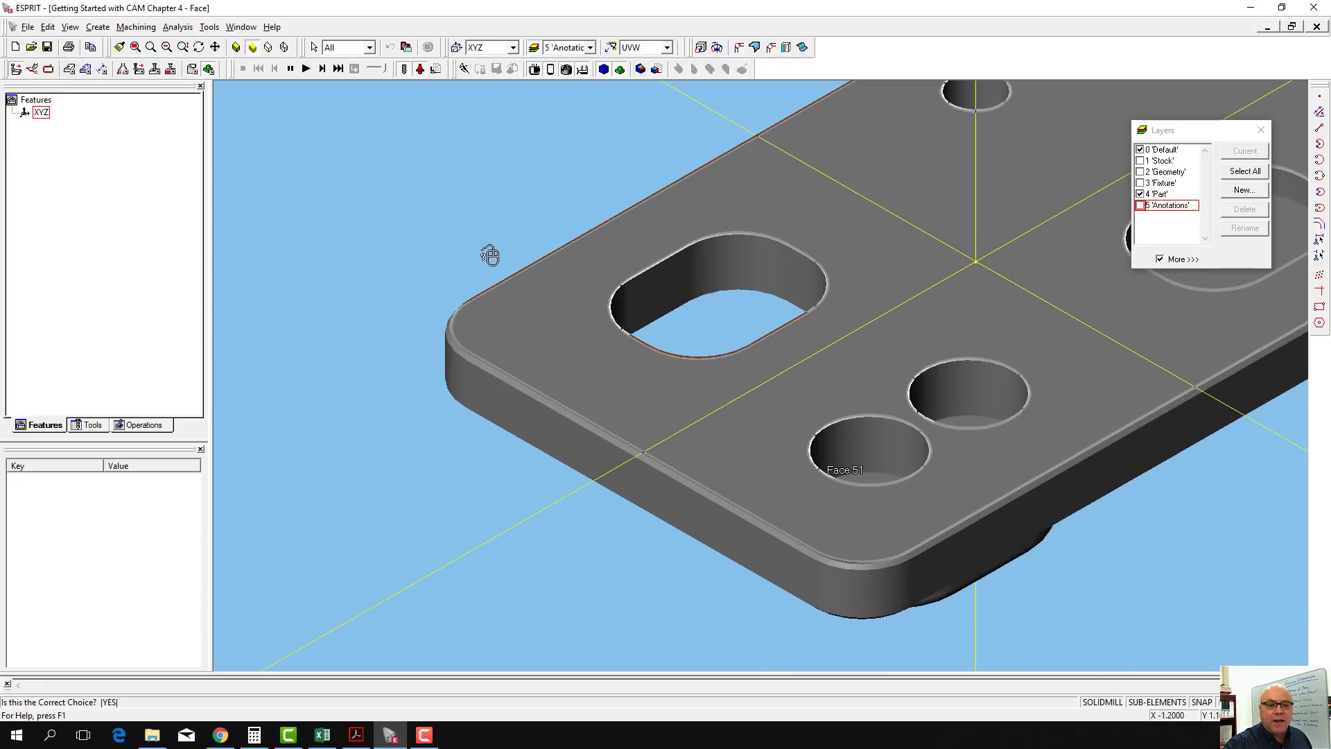
{"action": "right_click", "coordinate": [485, 210]}
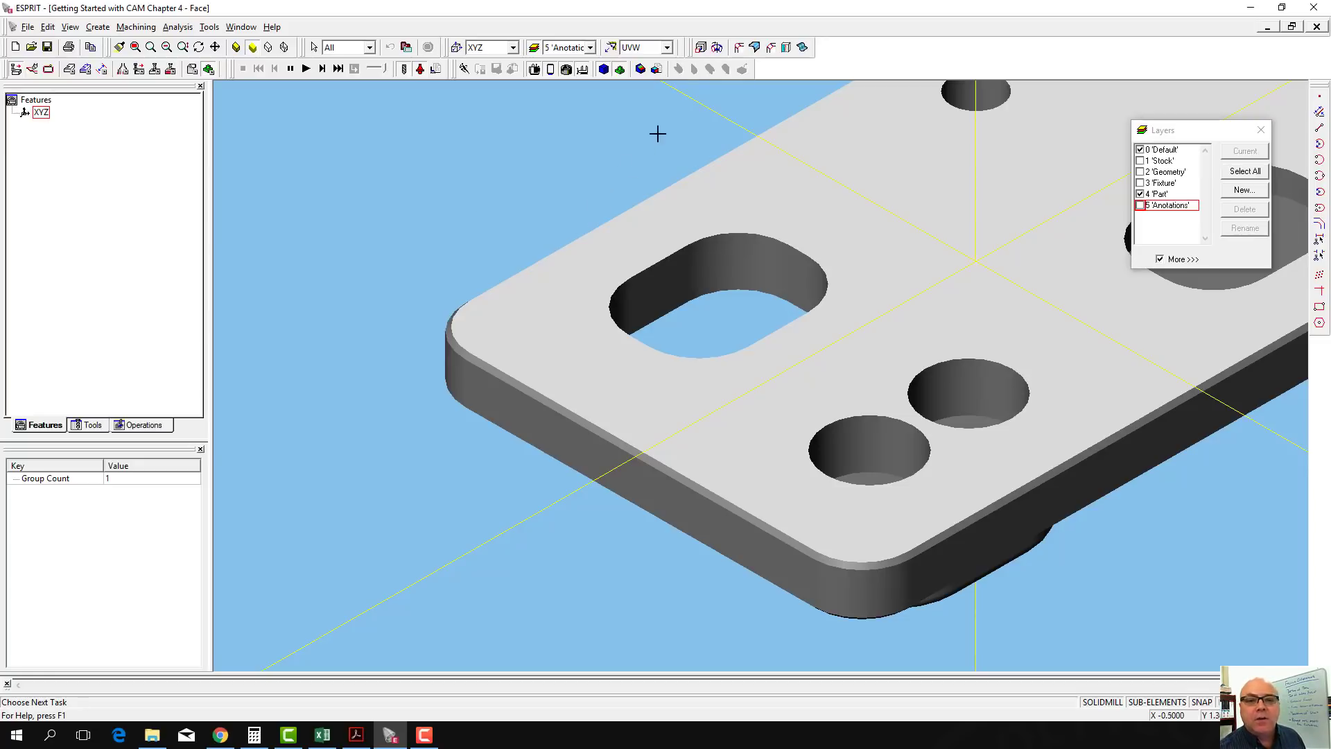
Start a SolidMill Facing operation on the selected top face and choose the 3 INCH FACEMILL as its tool
{"action": "left_click", "coordinate": [145, 73]}
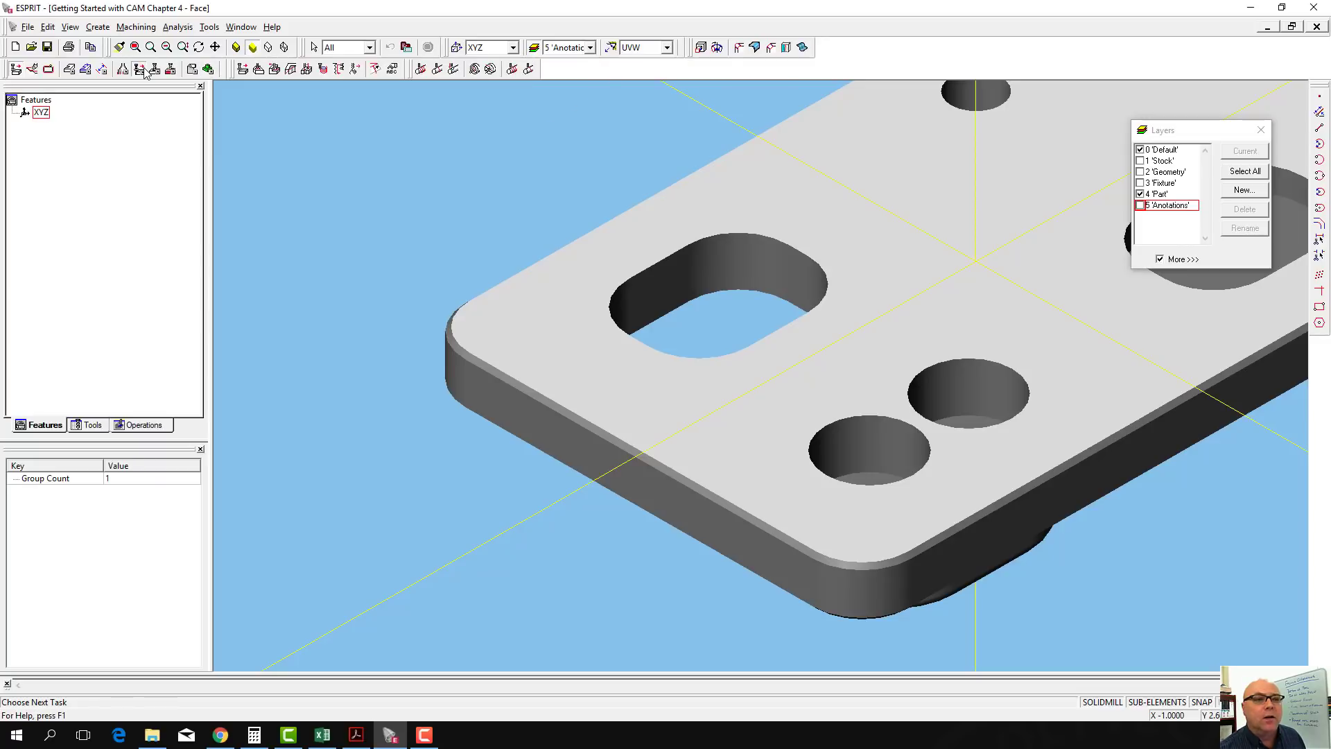
{"action": "left_click", "coordinate": [244, 70]}
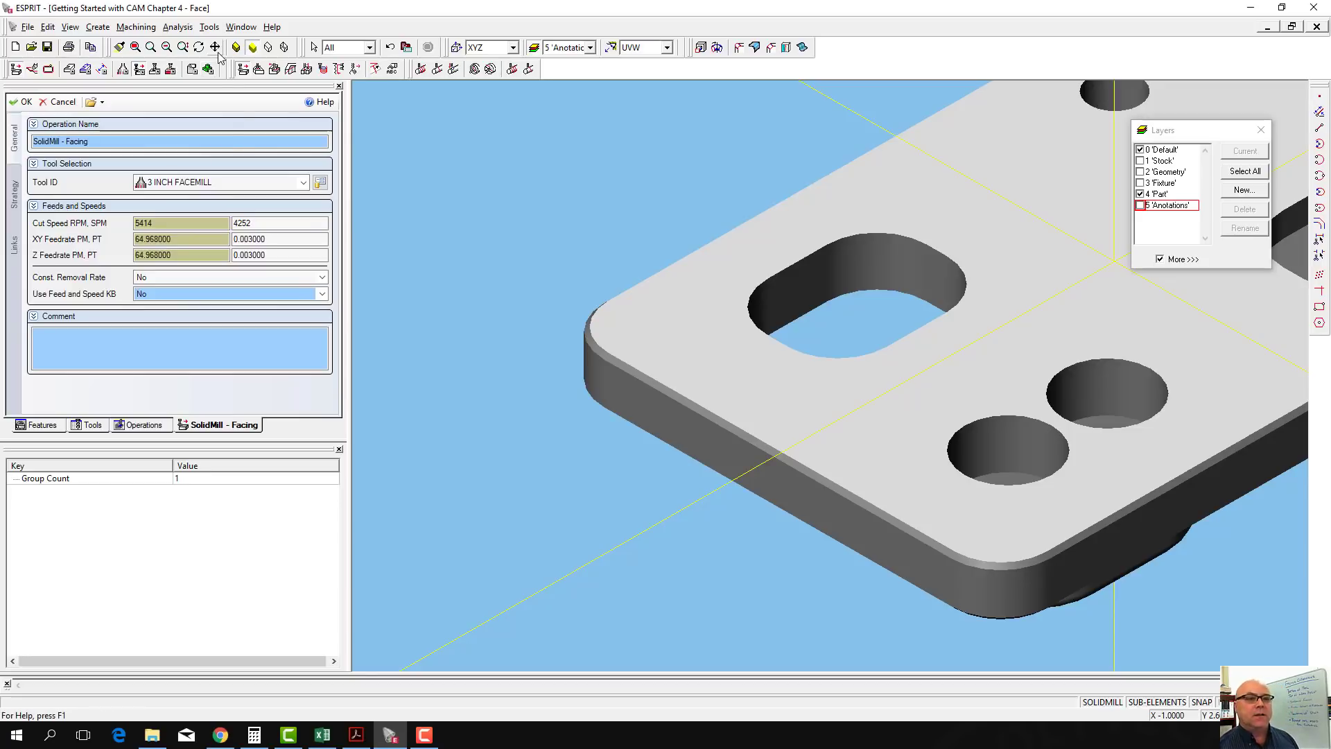
{"action": "left_click", "coordinate": [212, 185]}
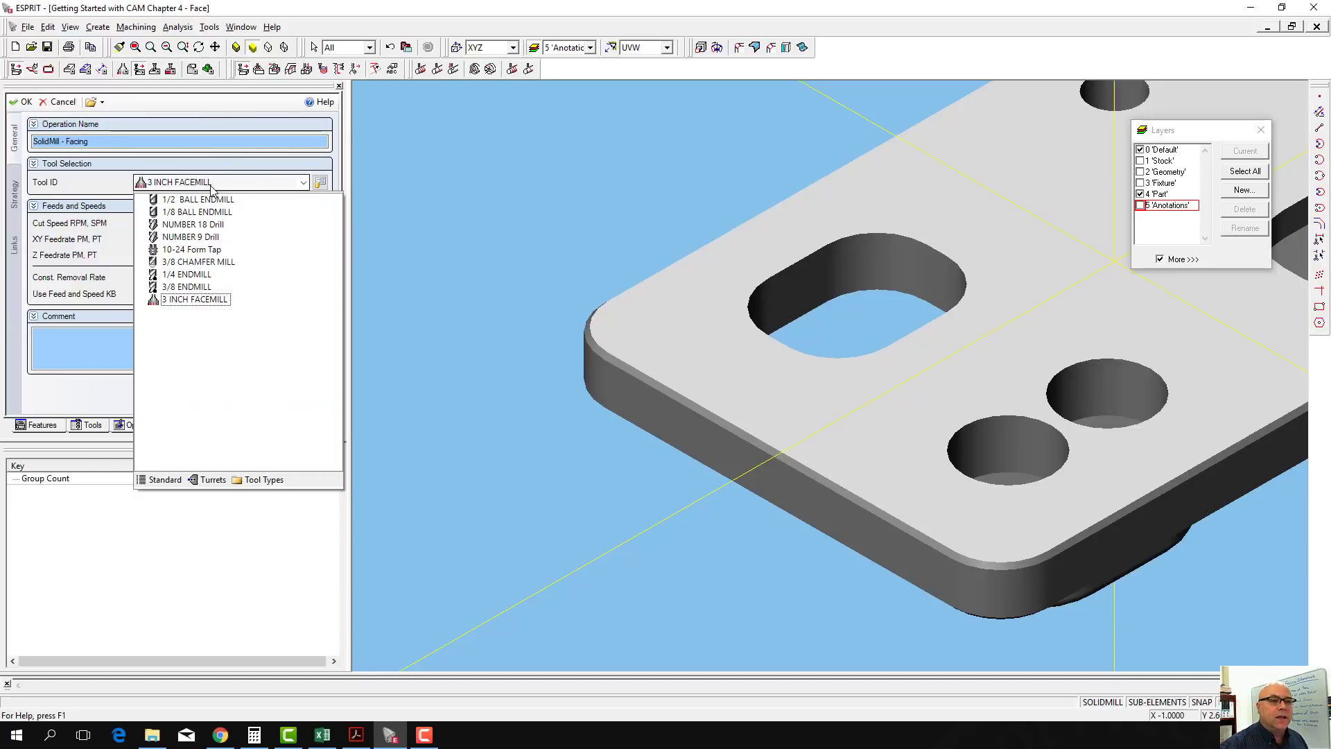
{"action": "left_click", "coordinate": [194, 300]}
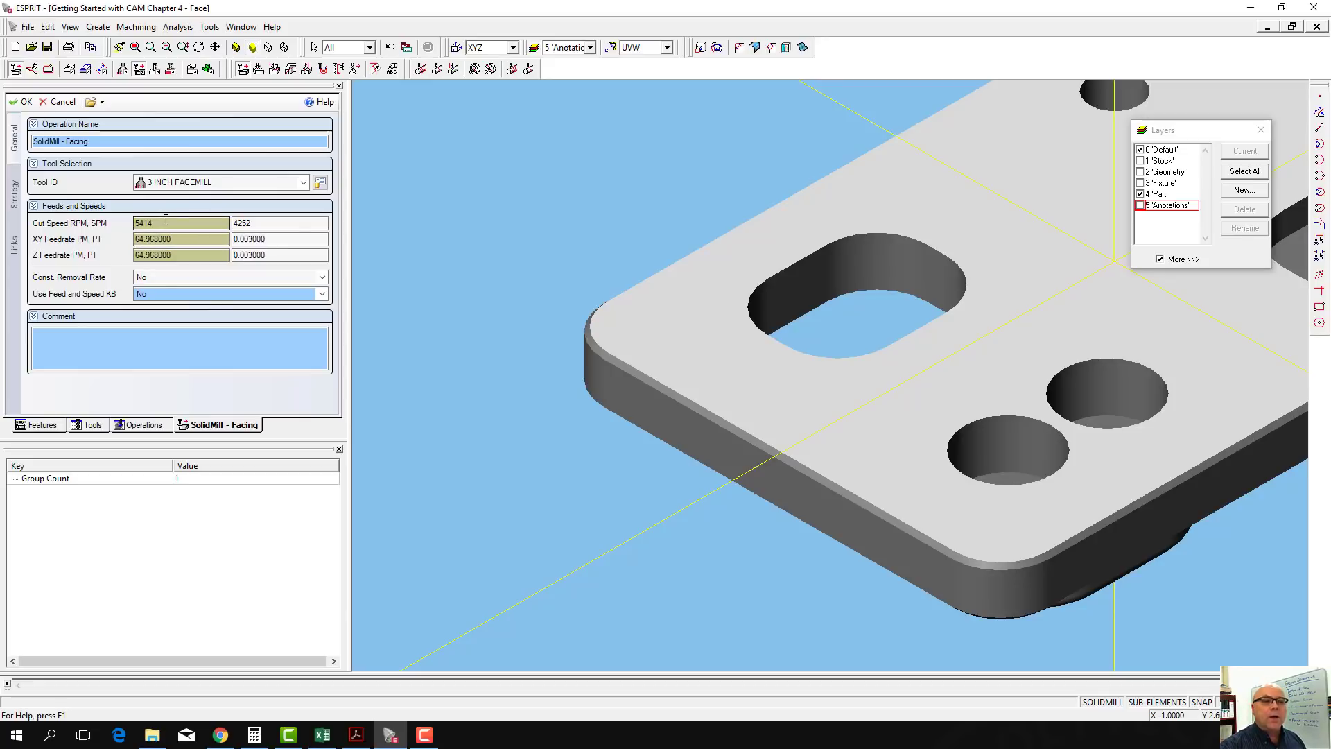
{"action": "left_click_drag", "start_coordinate": [165, 219], "coordinate": [127, 218]}
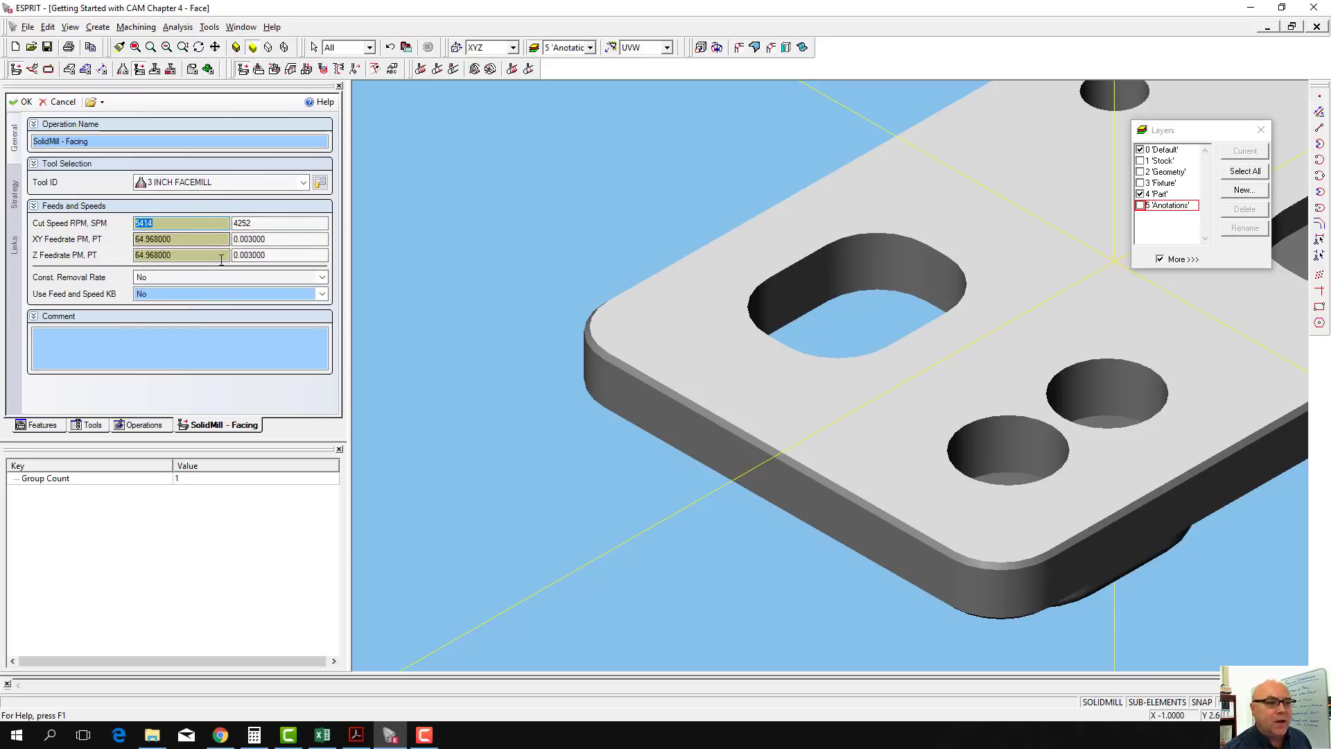
Set the facing operation's cutting strategy to Zigzag and keep its overhang direction at One Way
{"action": "left_click", "coordinate": [16, 197]}
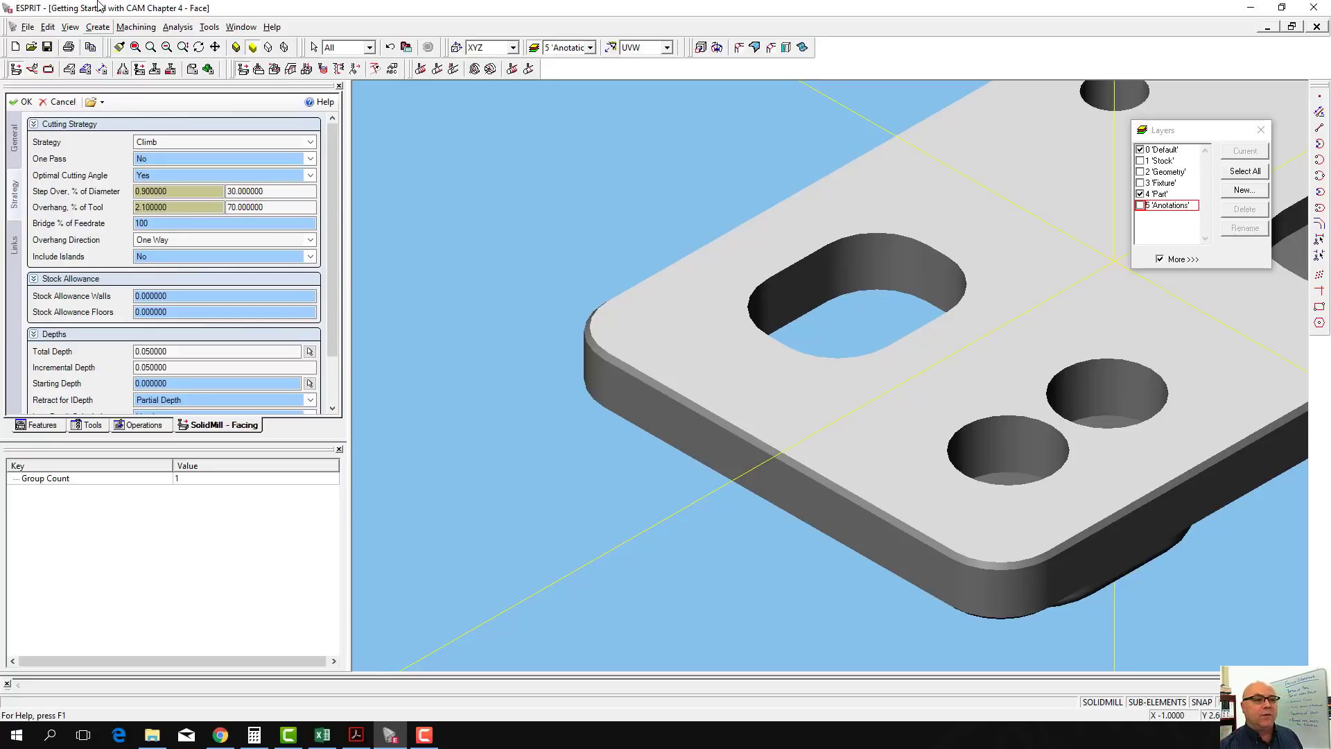
{"action": "mouse_move", "coordinate": [205, 143]}
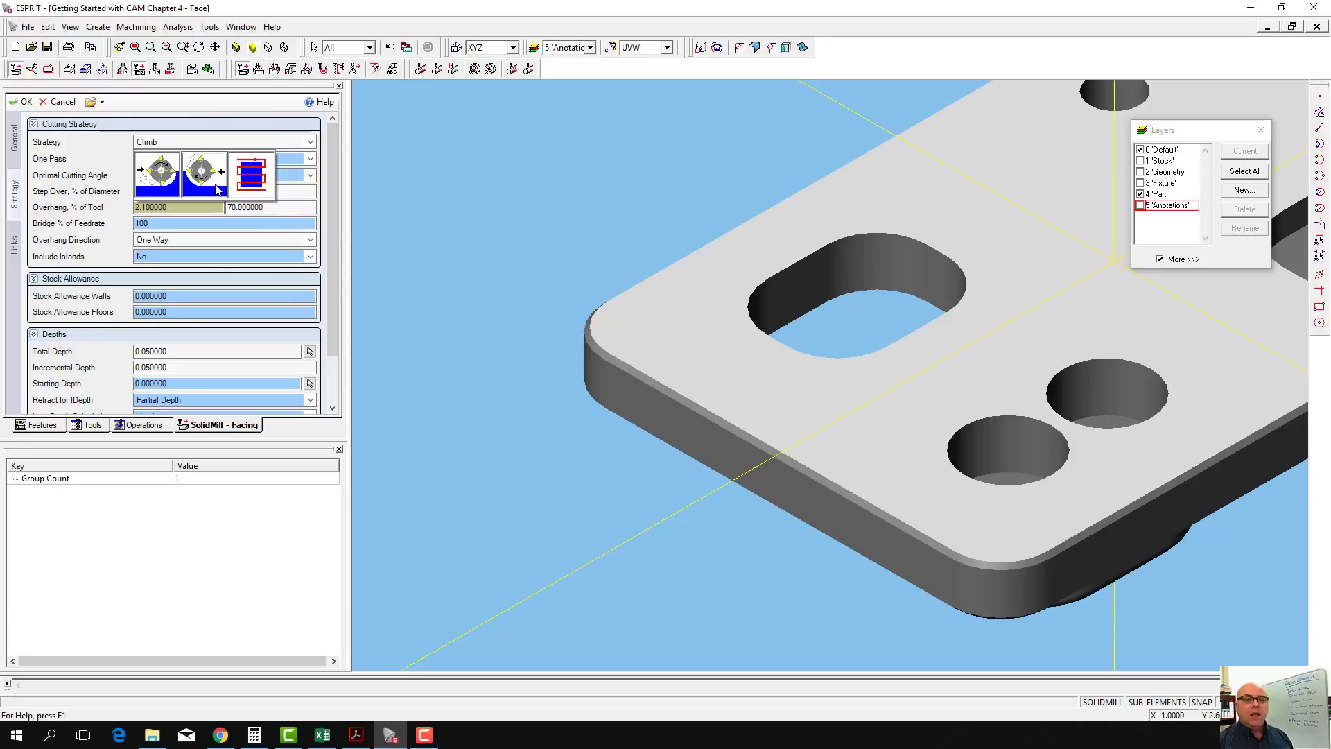
{"action": "left_click", "coordinate": [251, 171]}
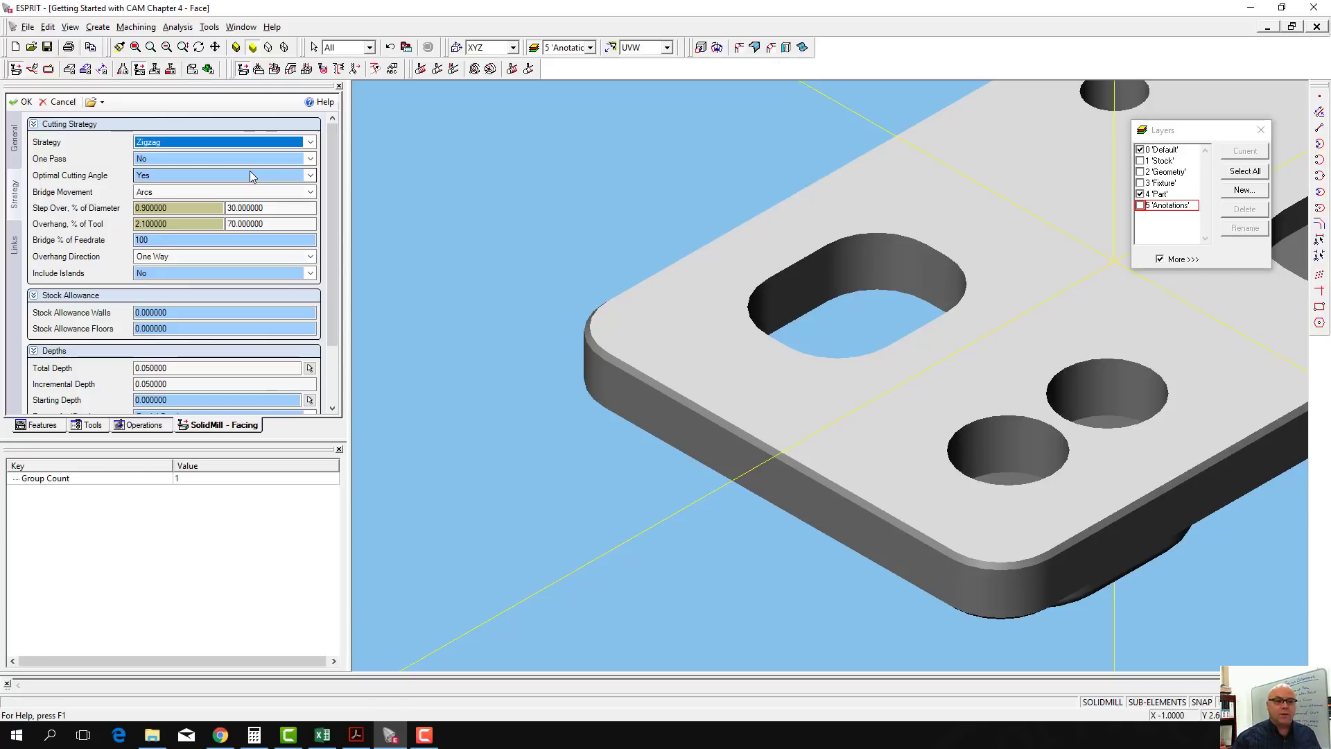
{"action": "left_click", "coordinate": [225, 183]}
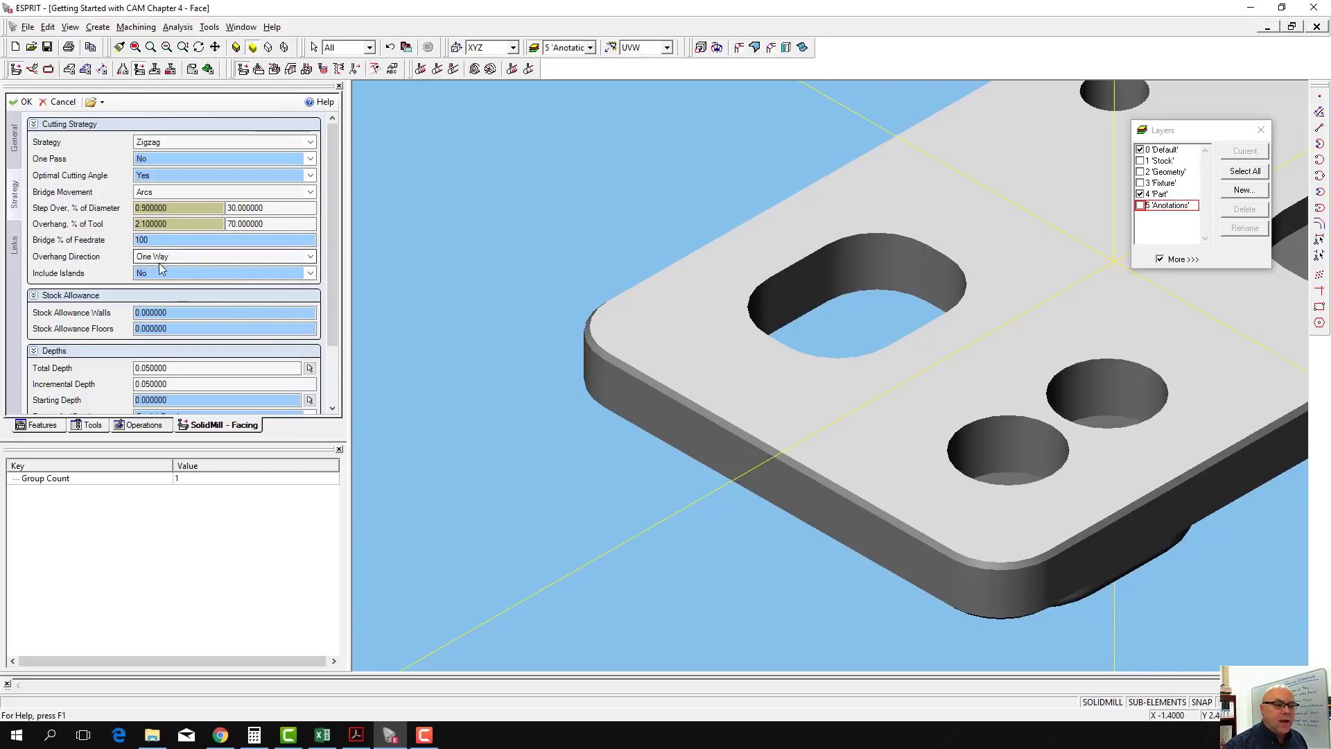
{"action": "left_click", "coordinate": [177, 258]}
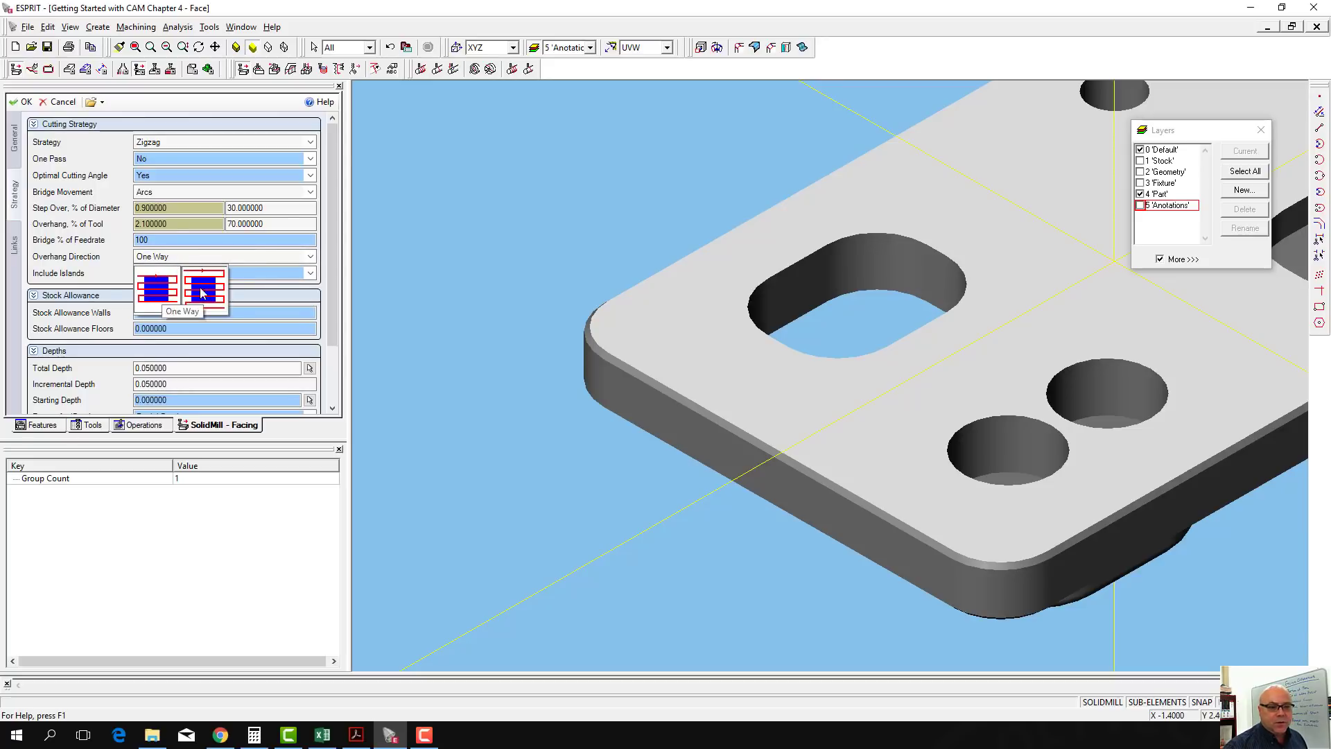
{"action": "left_click", "coordinate": [110, 250]}
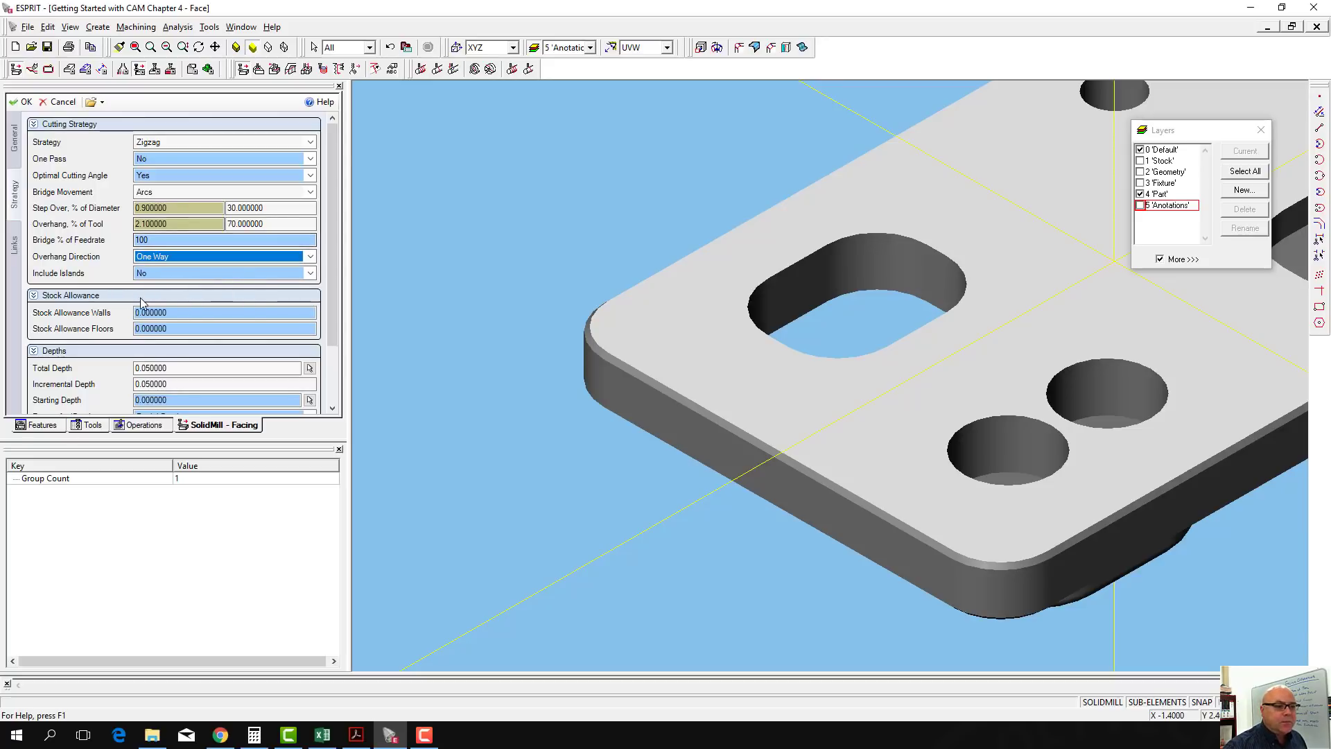
Keep a total depth of 0.05 with stock automation set to Trim, and create the facing operation
{"action": "scroll", "coordinate": [119, 312], "scroll_direction": "down", "scroll_amount": 2}
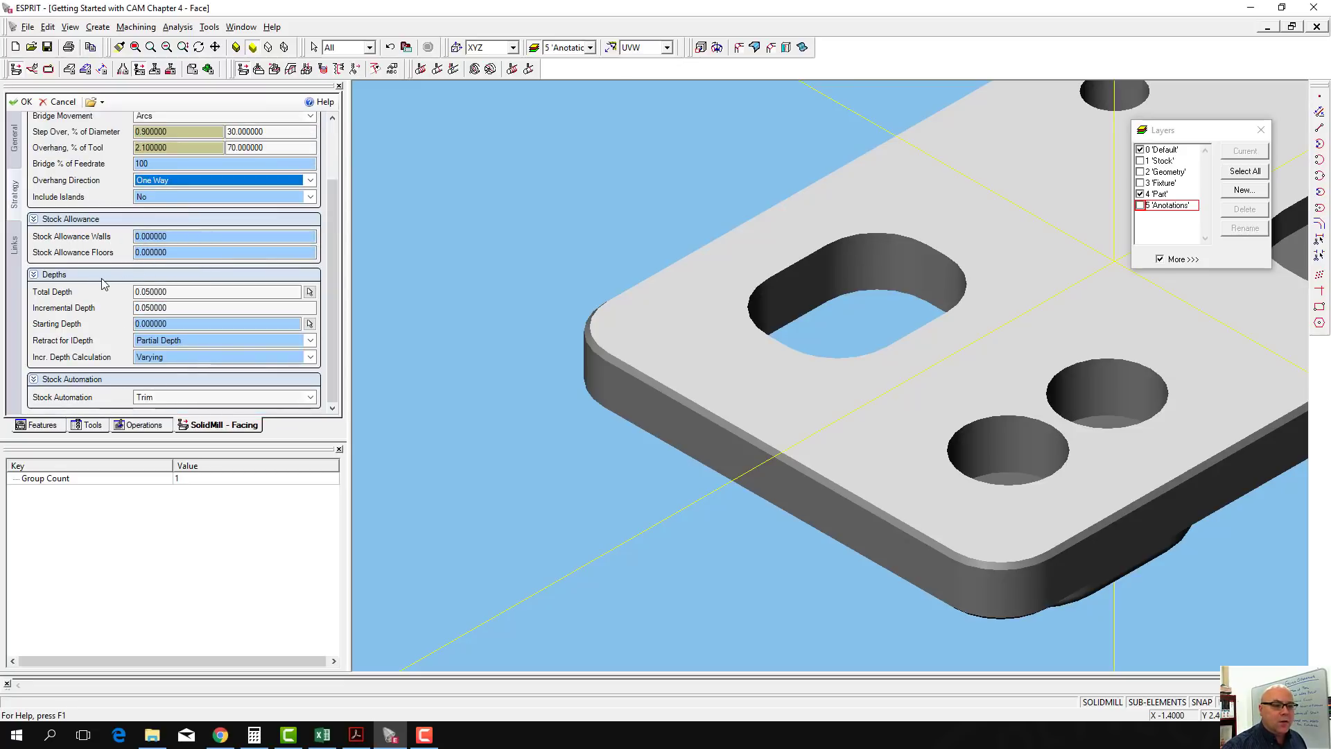
{"action": "left_click", "coordinate": [175, 293]}
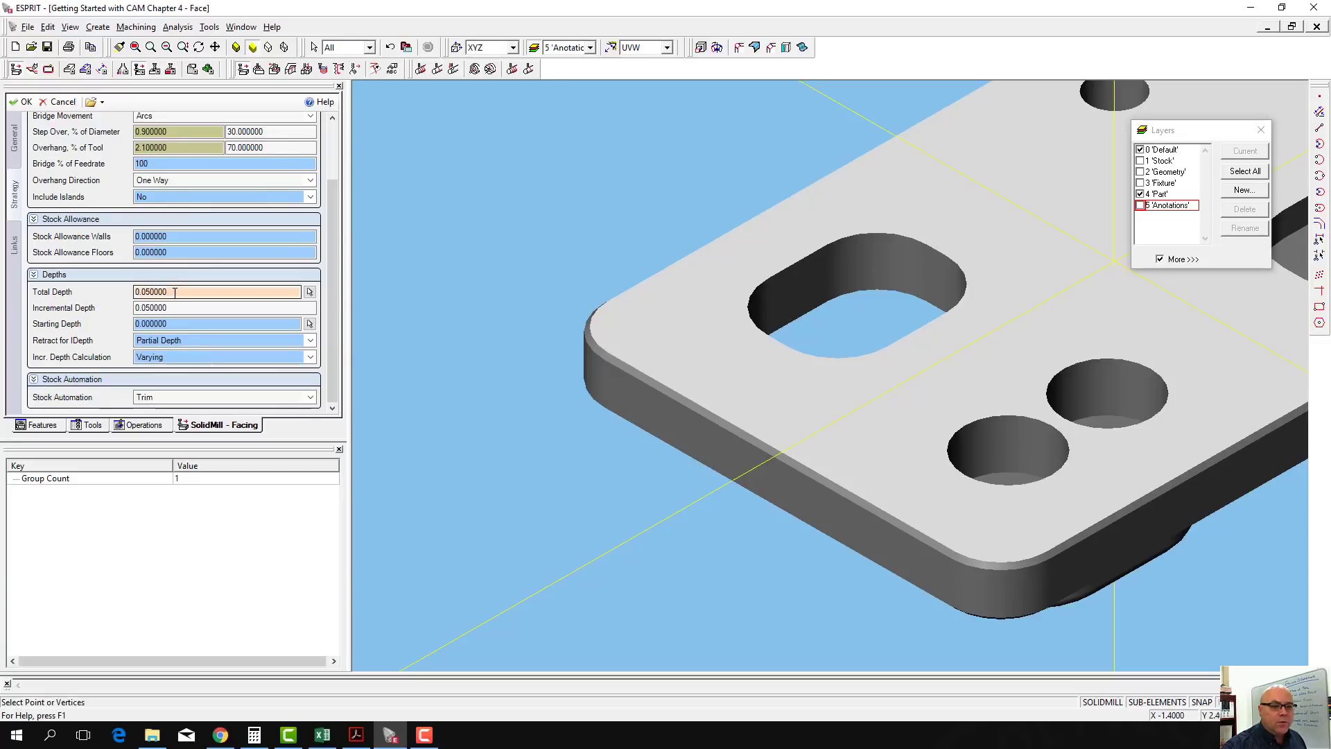
{"action": "double_click", "coordinate": [174, 292]}
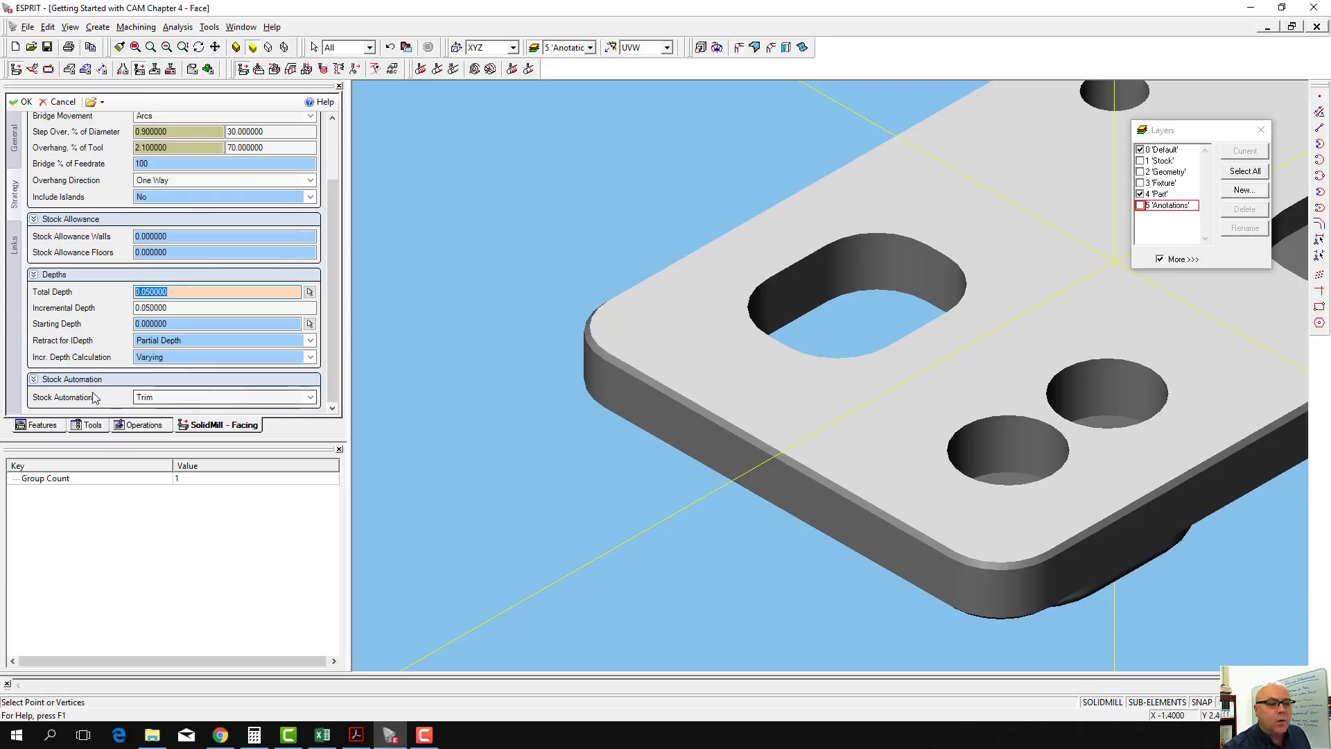
{"action": "left_click", "coordinate": [197, 401]}
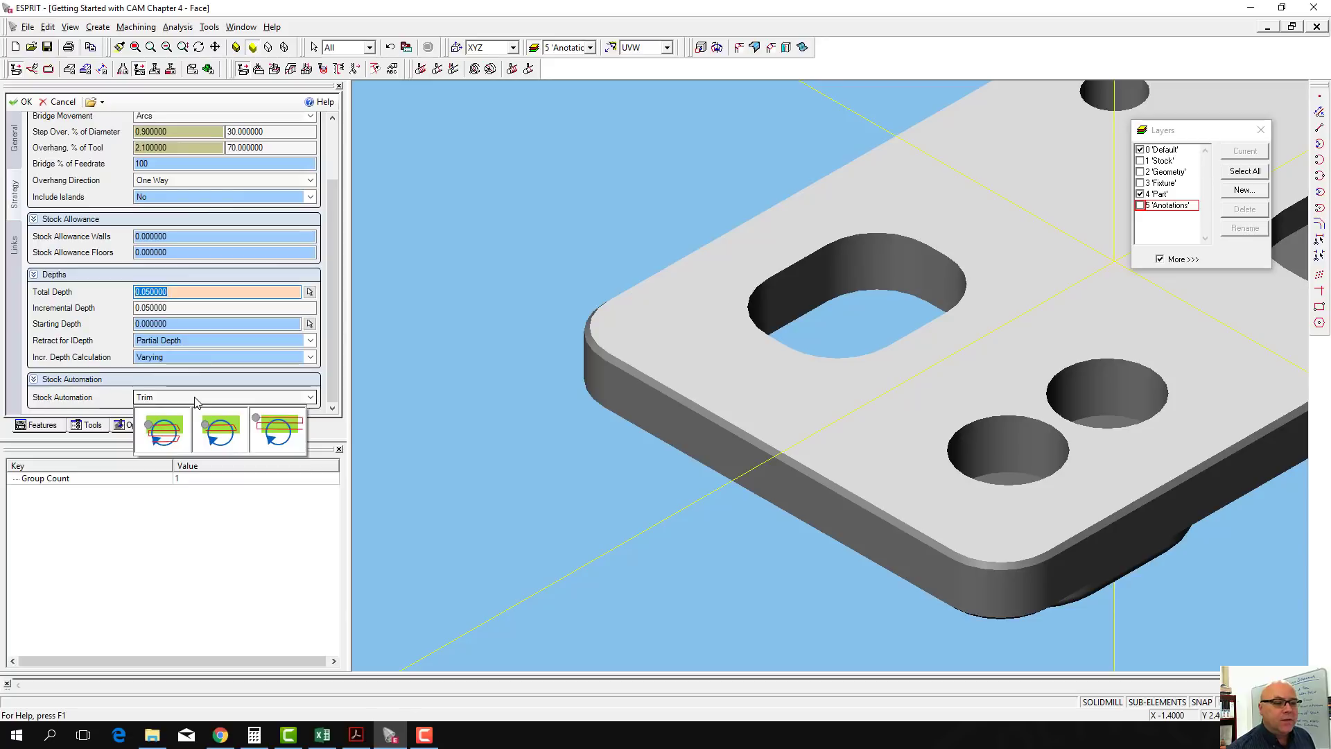
{"action": "left_click", "coordinate": [207, 433]}
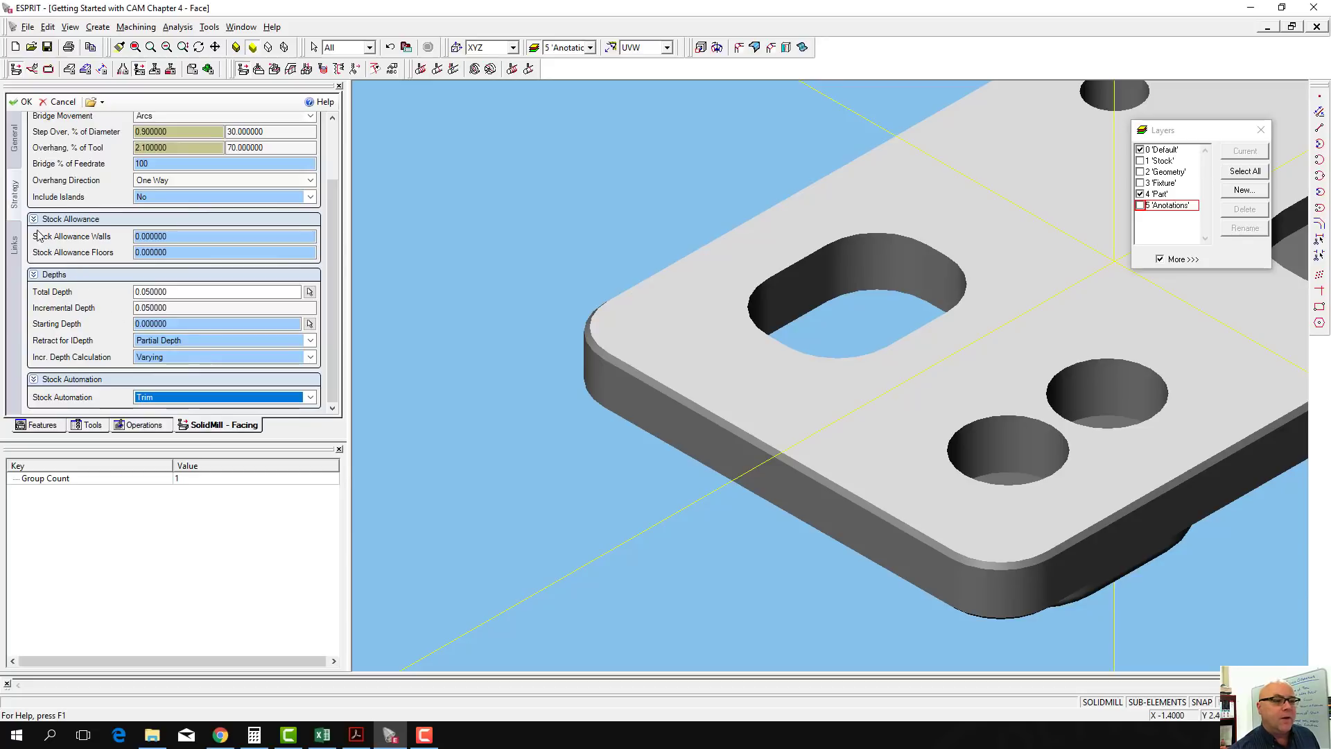
{"action": "left_click", "coordinate": [16, 244]}
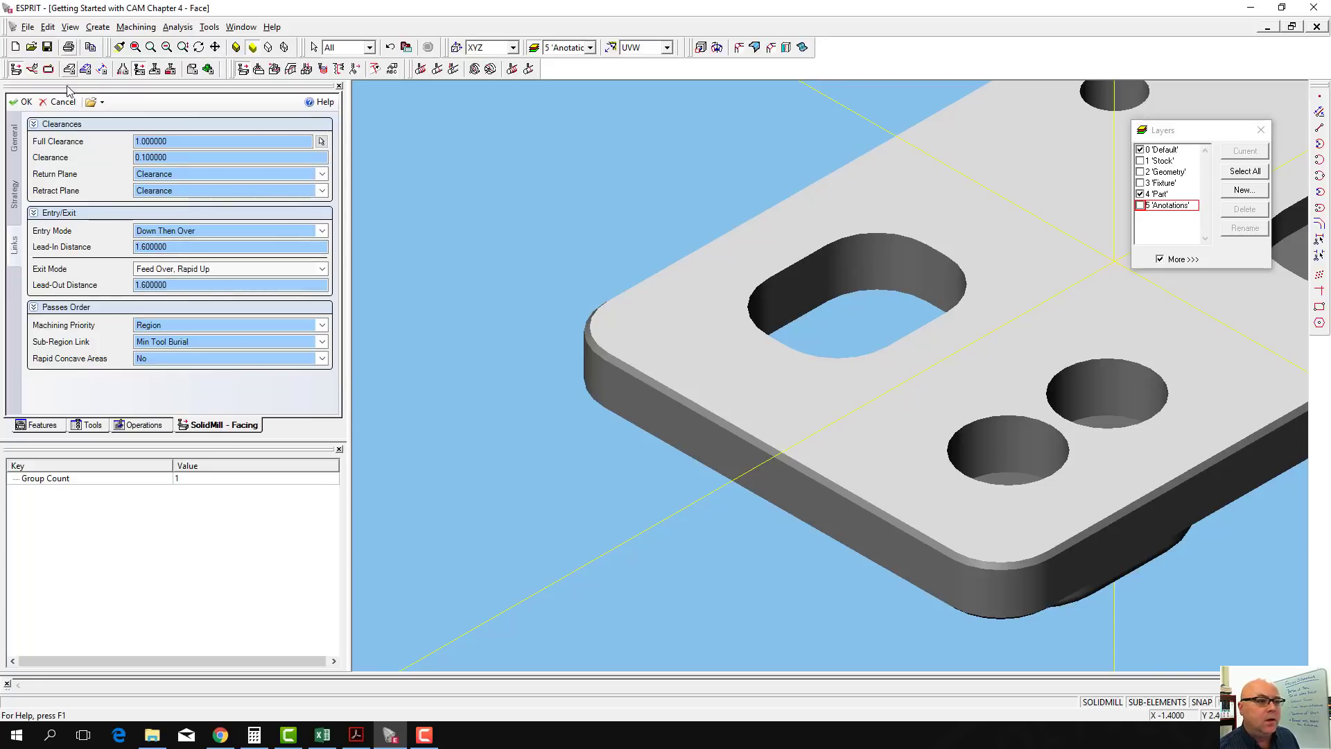
{"action": "left_click", "coordinate": [26, 102]}
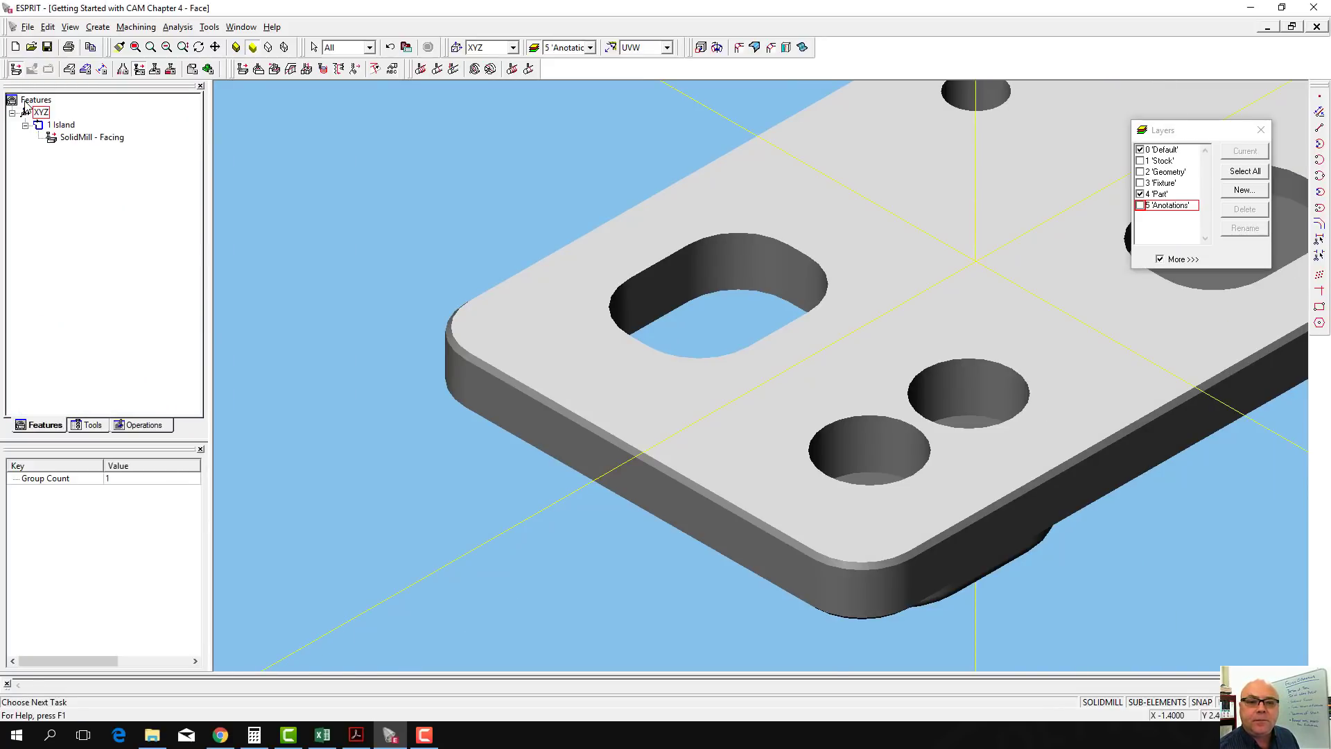
Display the facing operation's toolpath around the whole part and run the machining simulation
{"action": "left_click", "coordinate": [113, 138]}
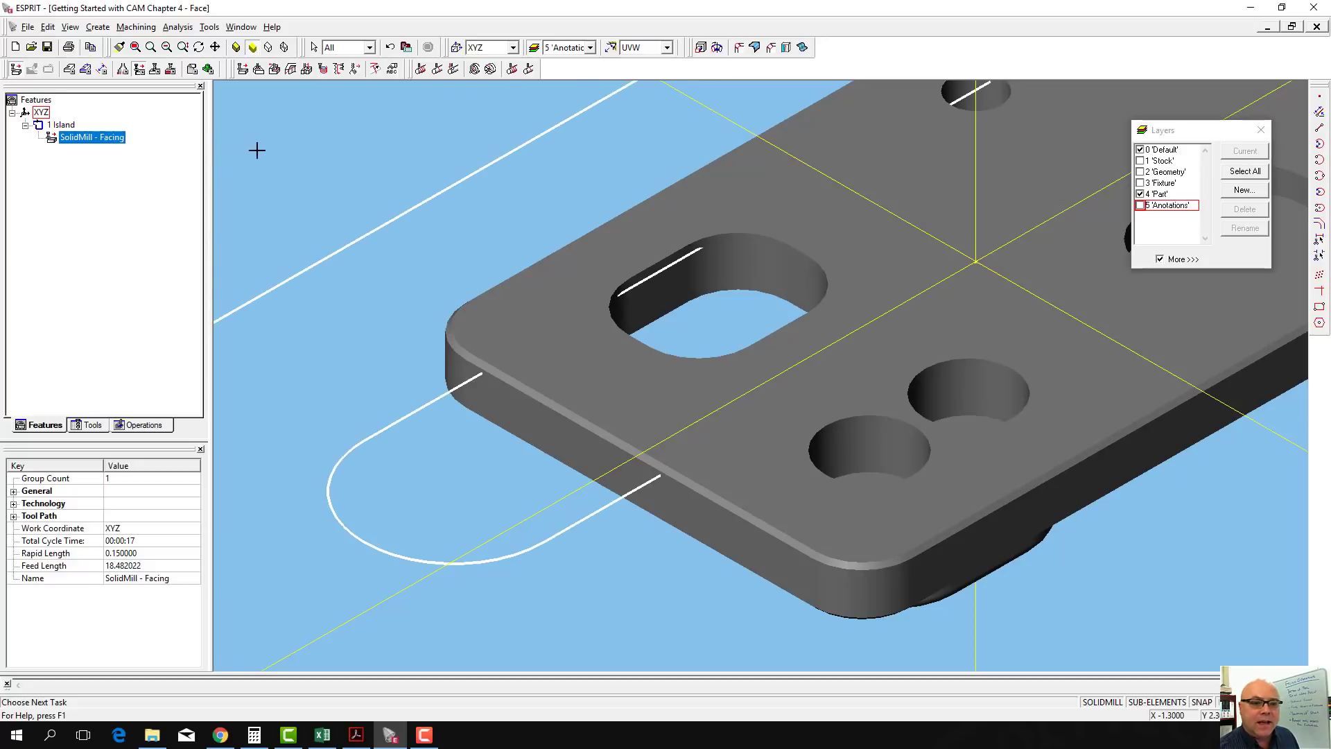
{"action": "scroll", "coordinate": [243, 149], "scroll_direction": "down", "scroll_amount": 3}
{"action": "scroll", "coordinate": [305, 160], "scroll_direction": "down", "scroll_amount": 2}
{"action": "middle_click_drag", "start_coordinate": [305, 160], "coordinate": [596, 353]}
{"action": "scroll", "coordinate": [596, 353], "scroll_direction": "up", "scroll_amount": 1}
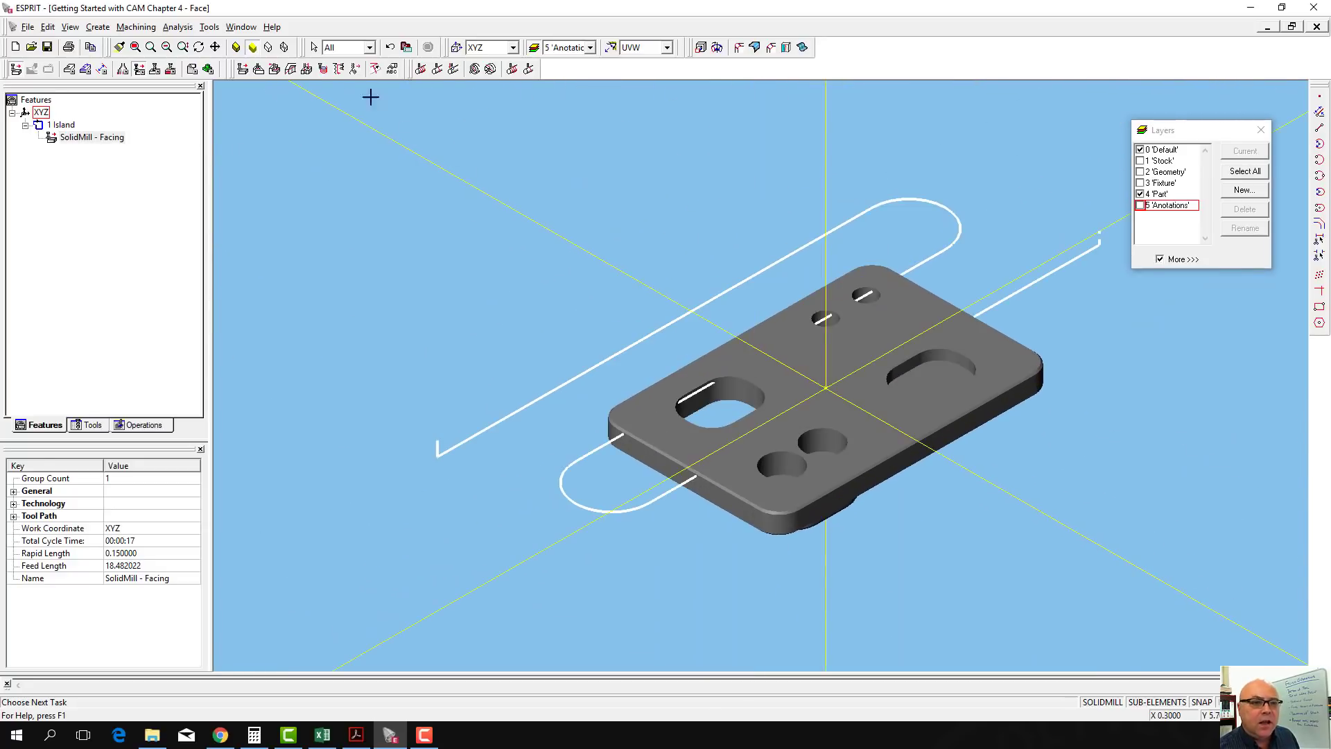
{"action": "left_click", "coordinate": [210, 69]}
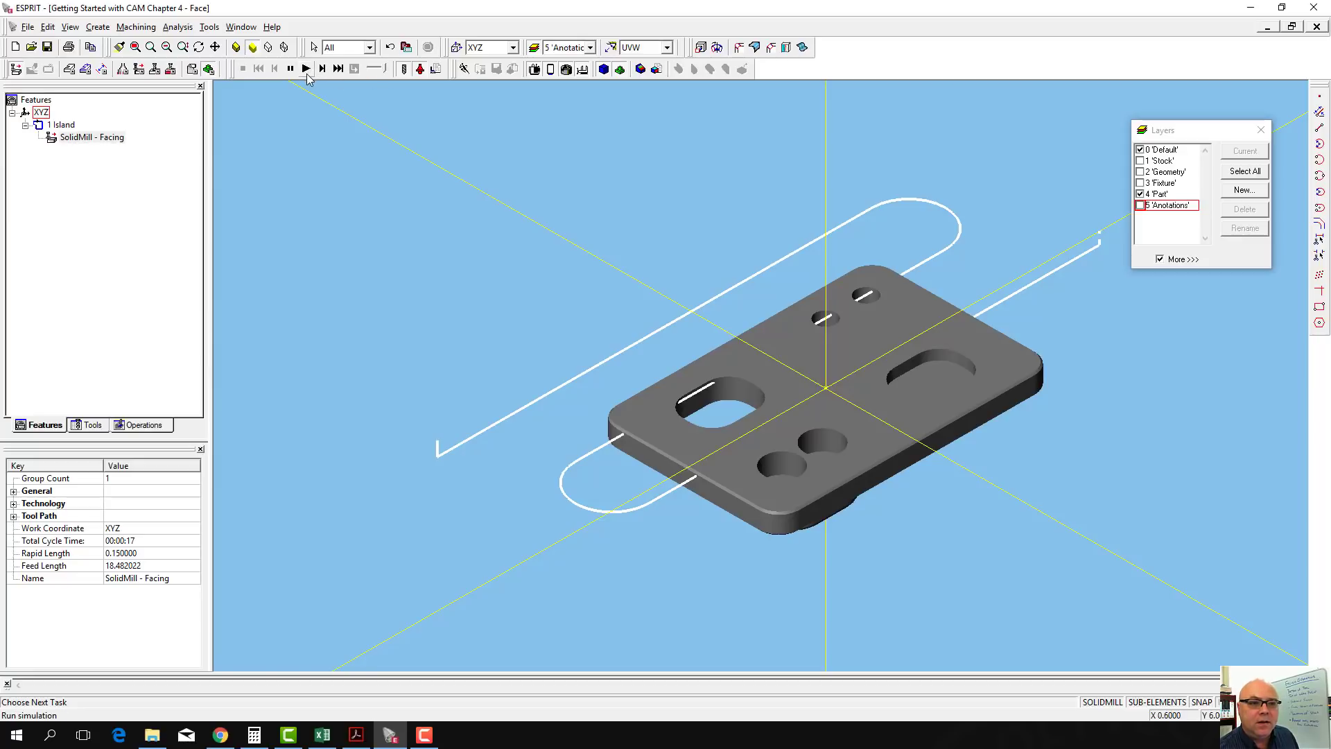
{"action": "left_click", "coordinate": [307, 75]}
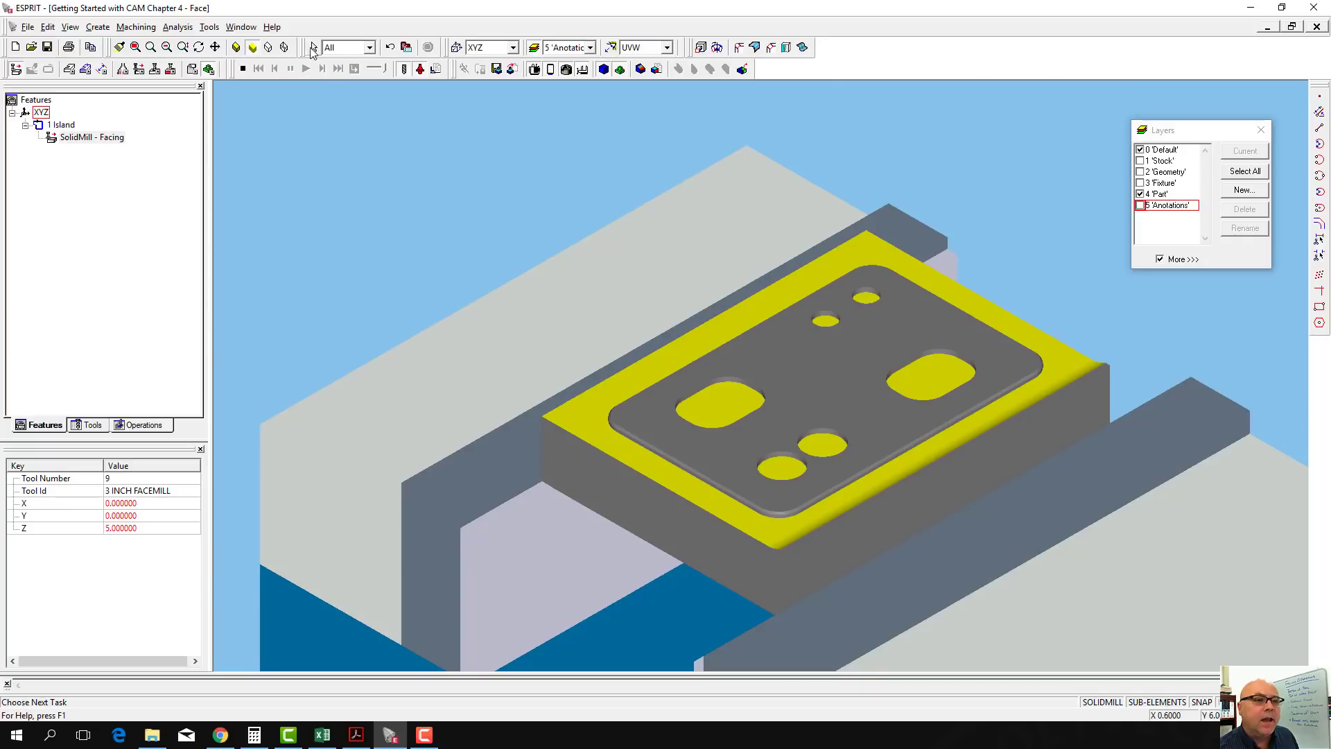
Restart the facing simulation, examine the stock's near long edge for uncut material, and stop the simulation
{"action": "left_click", "coordinate": [243, 70]}
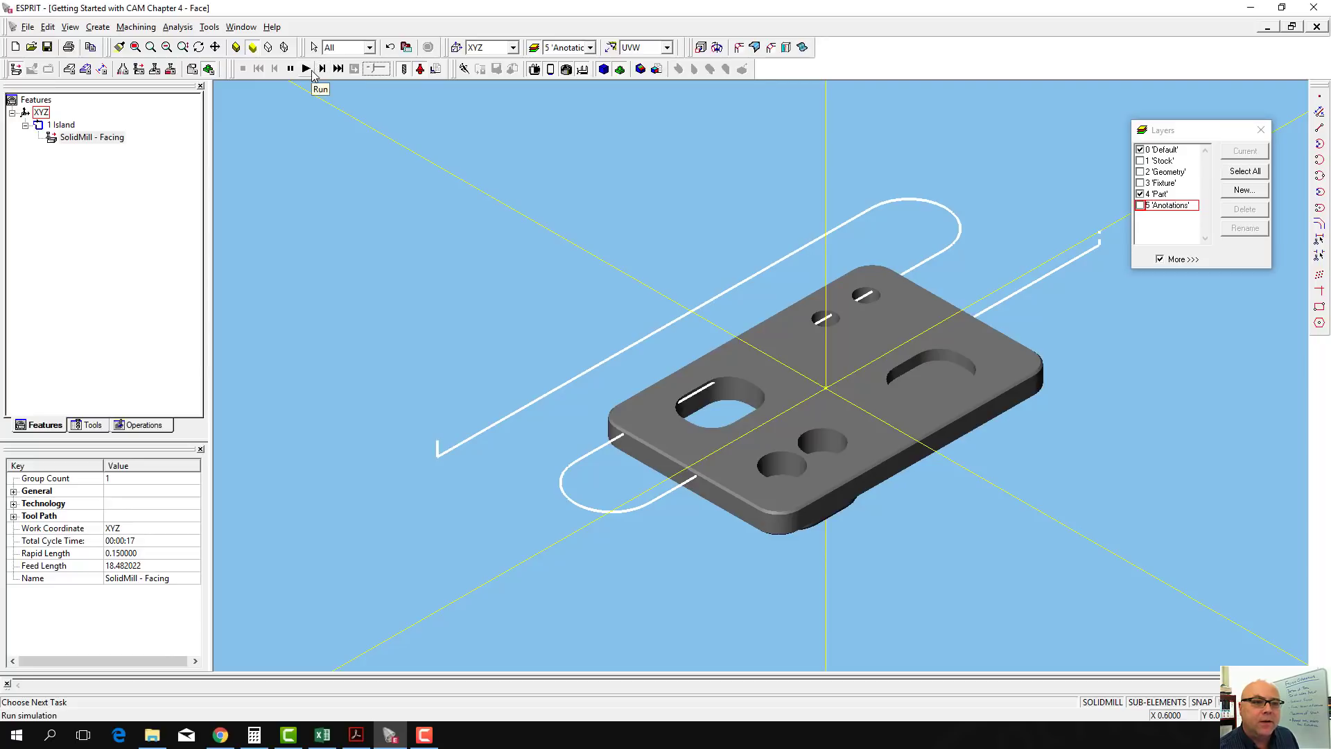
{"action": "left_click", "coordinate": [311, 74]}
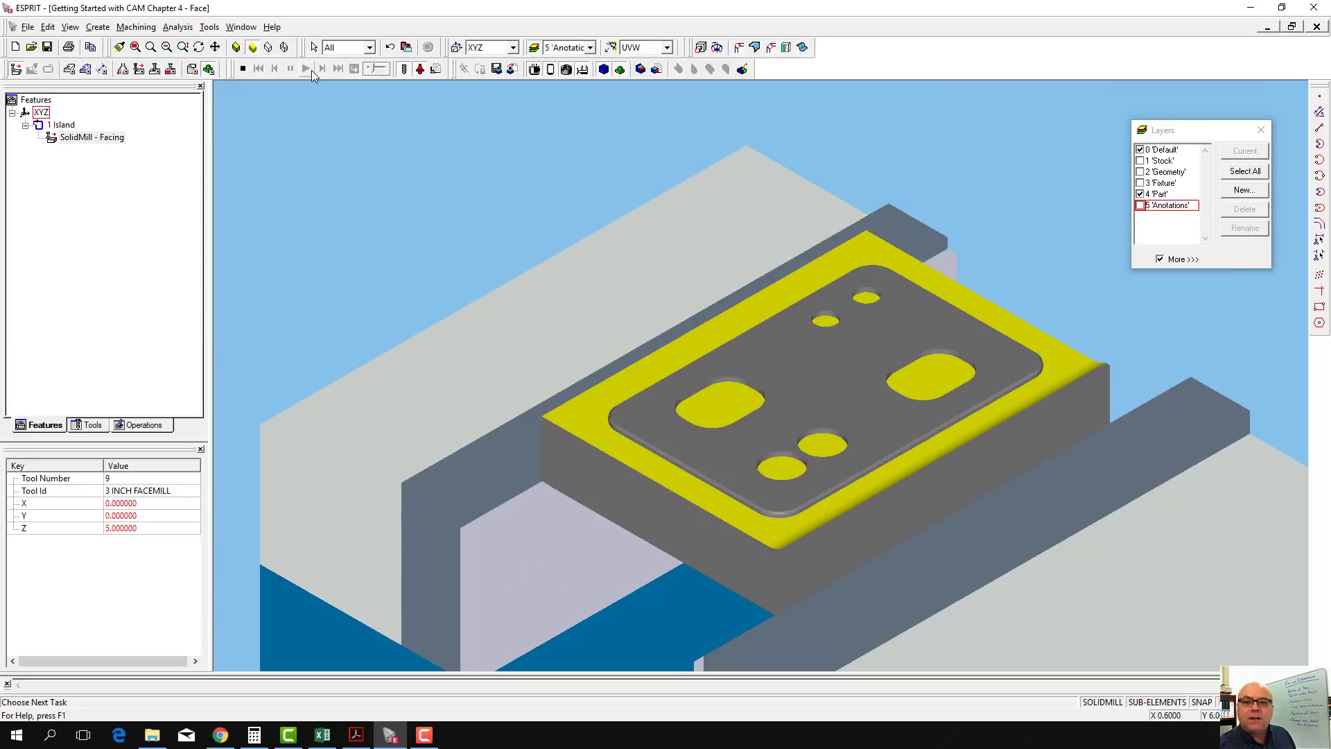
{"action": "scroll", "coordinate": [954, 499], "scroll_direction": "up", "scroll_amount": 3}
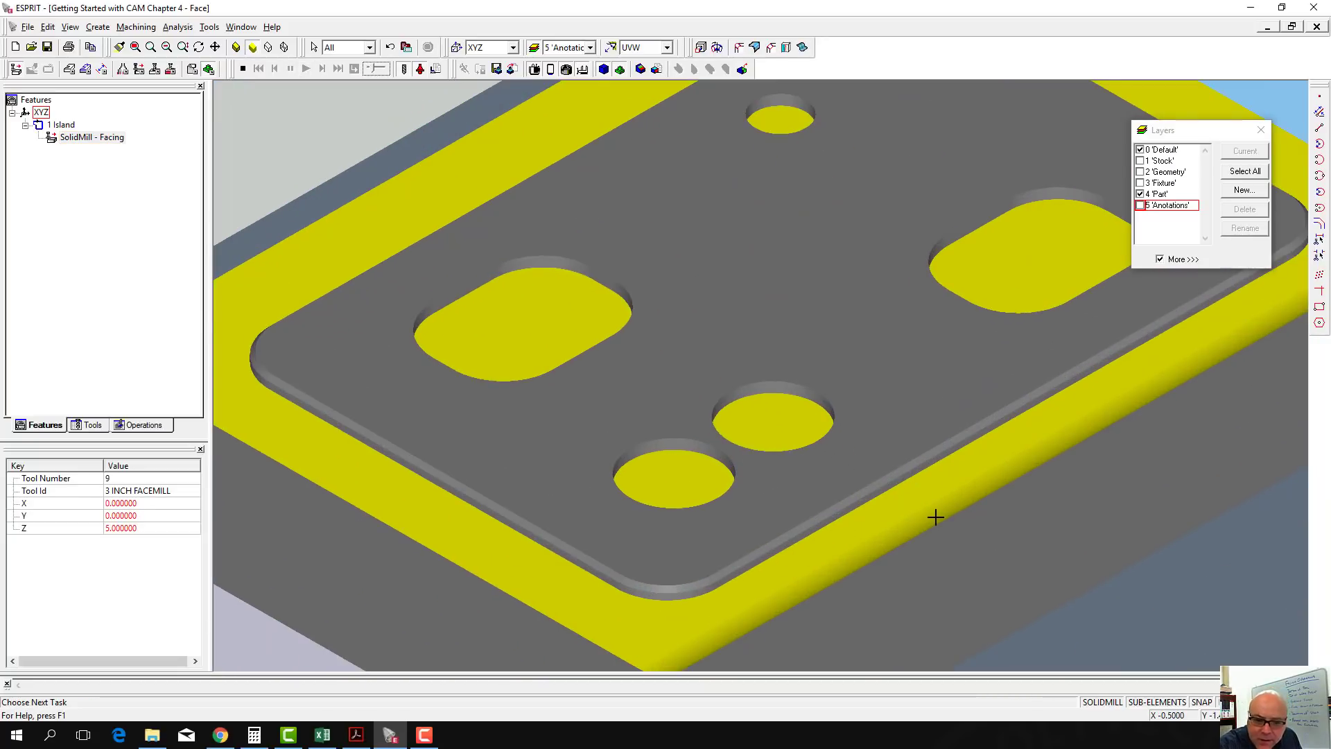
{"action": "scroll", "coordinate": [933, 517], "scroll_direction": "down", "scroll_amount": 2}
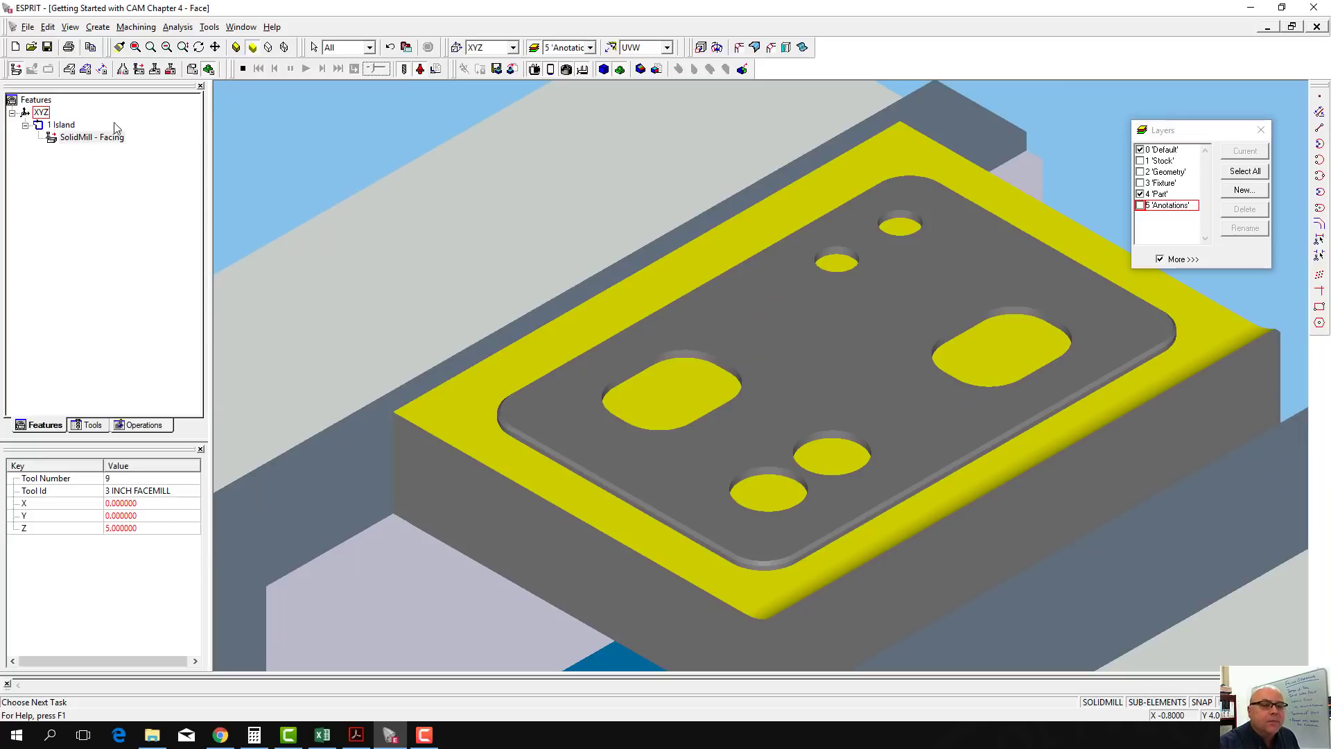
{"action": "left_click", "coordinate": [243, 69]}
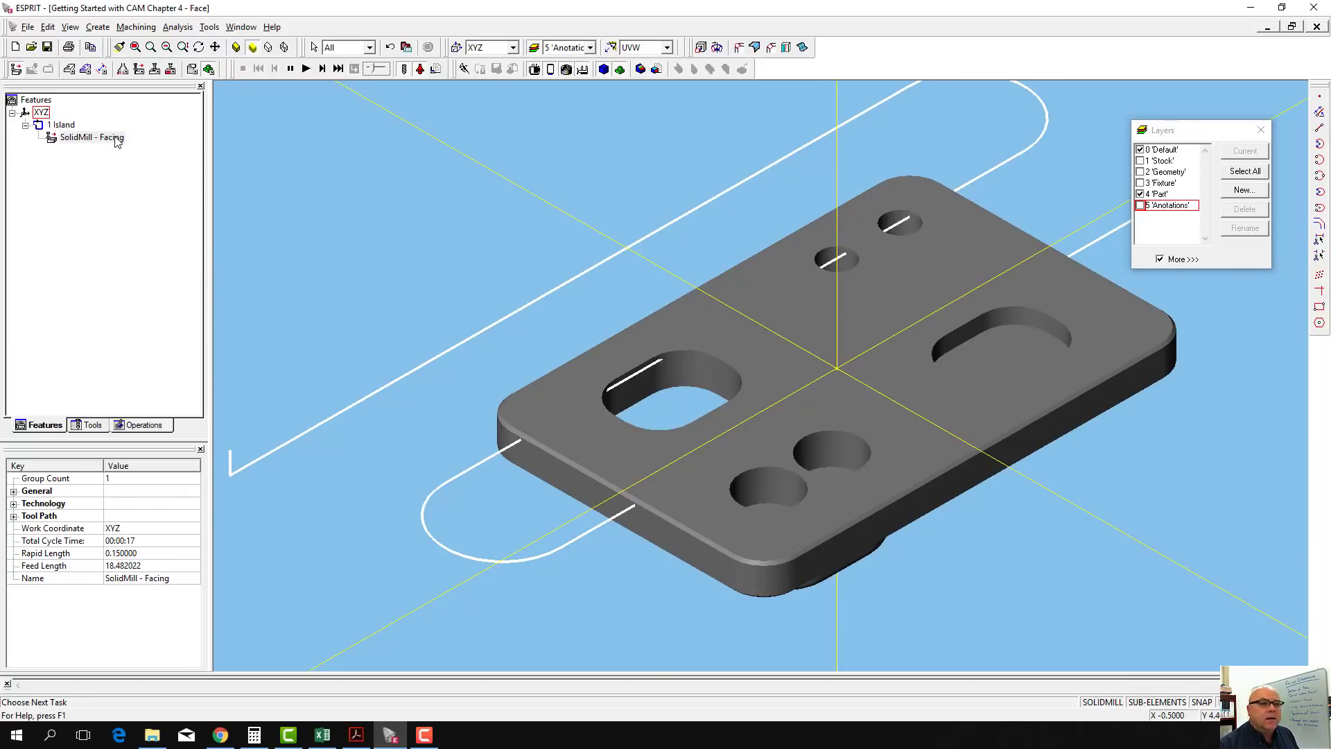
Change the SolidMill Facing operation's overhang direction to Two Ways and accept the update
{"action": "double_click", "coordinate": [113, 137]}
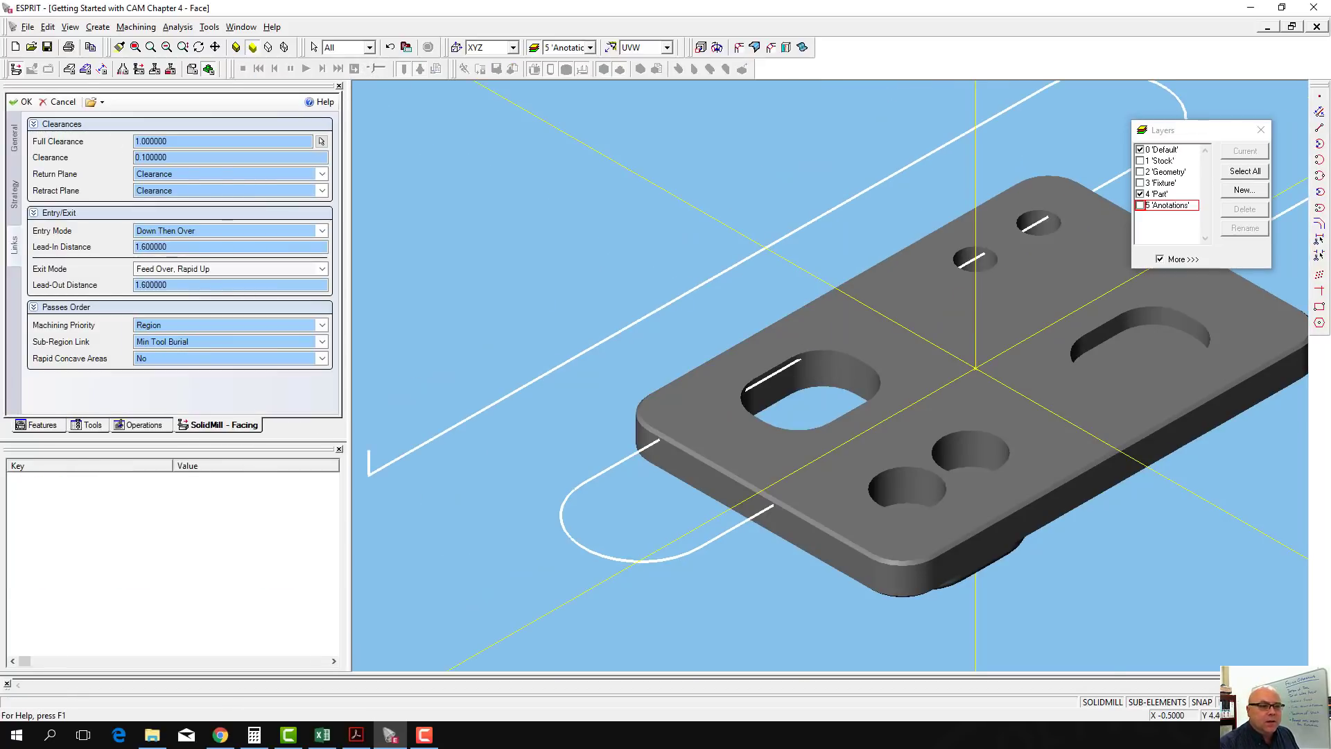
{"action": "left_click", "coordinate": [15, 207]}
{"action": "left_click", "coordinate": [208, 257]}
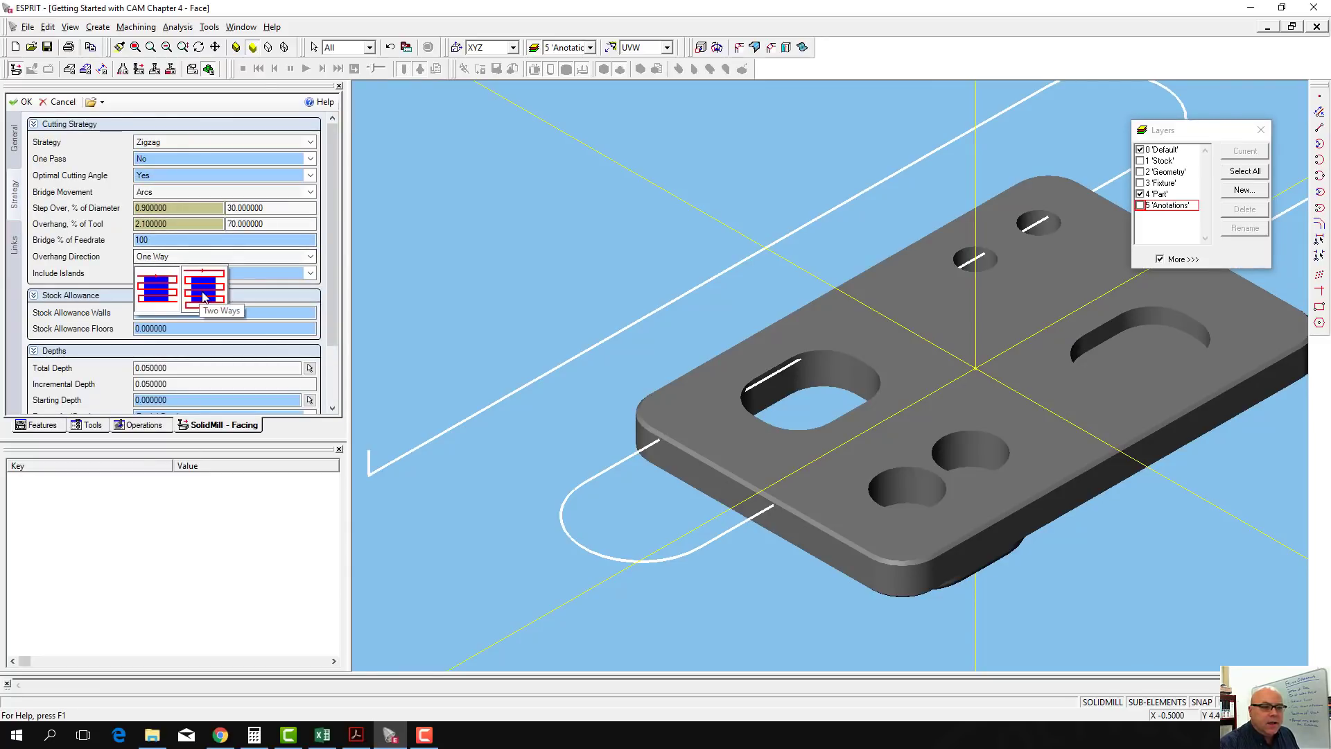
{"action": "left_click", "coordinate": [204, 297]}
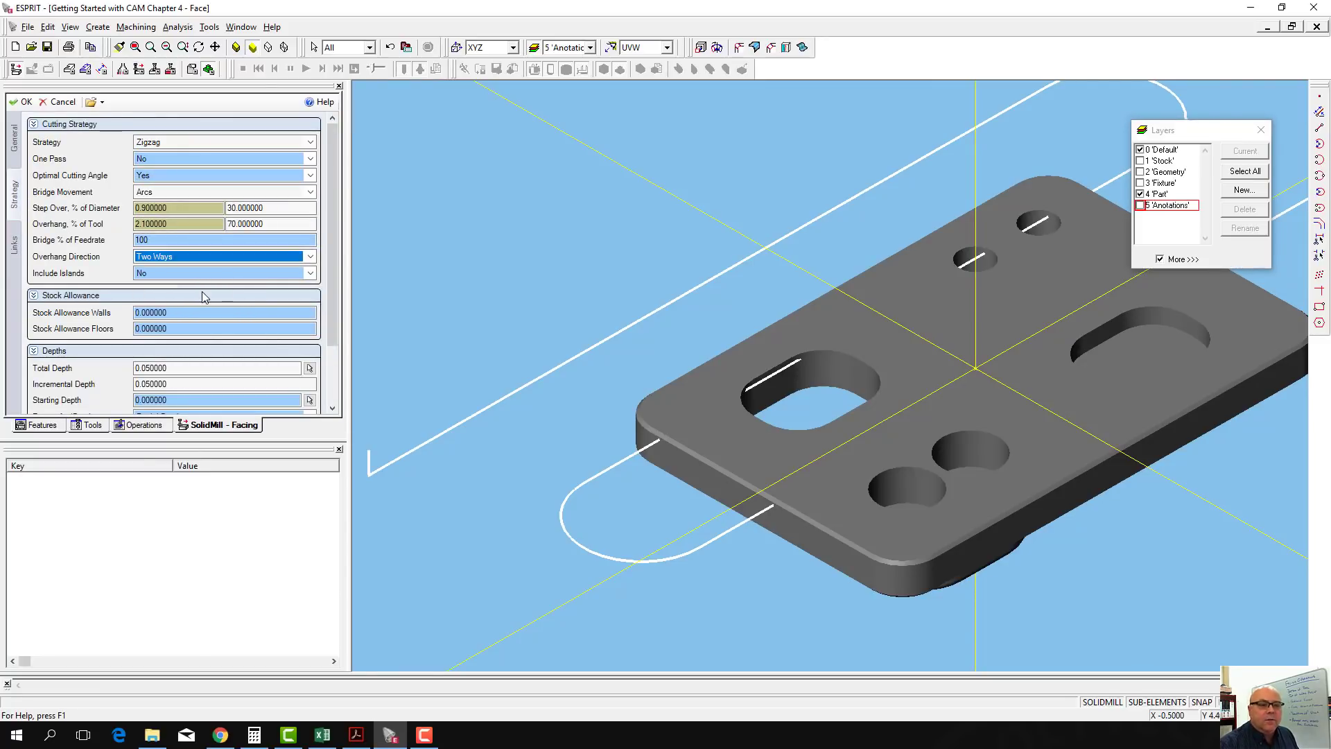
{"action": "left_click", "coordinate": [21, 101]}
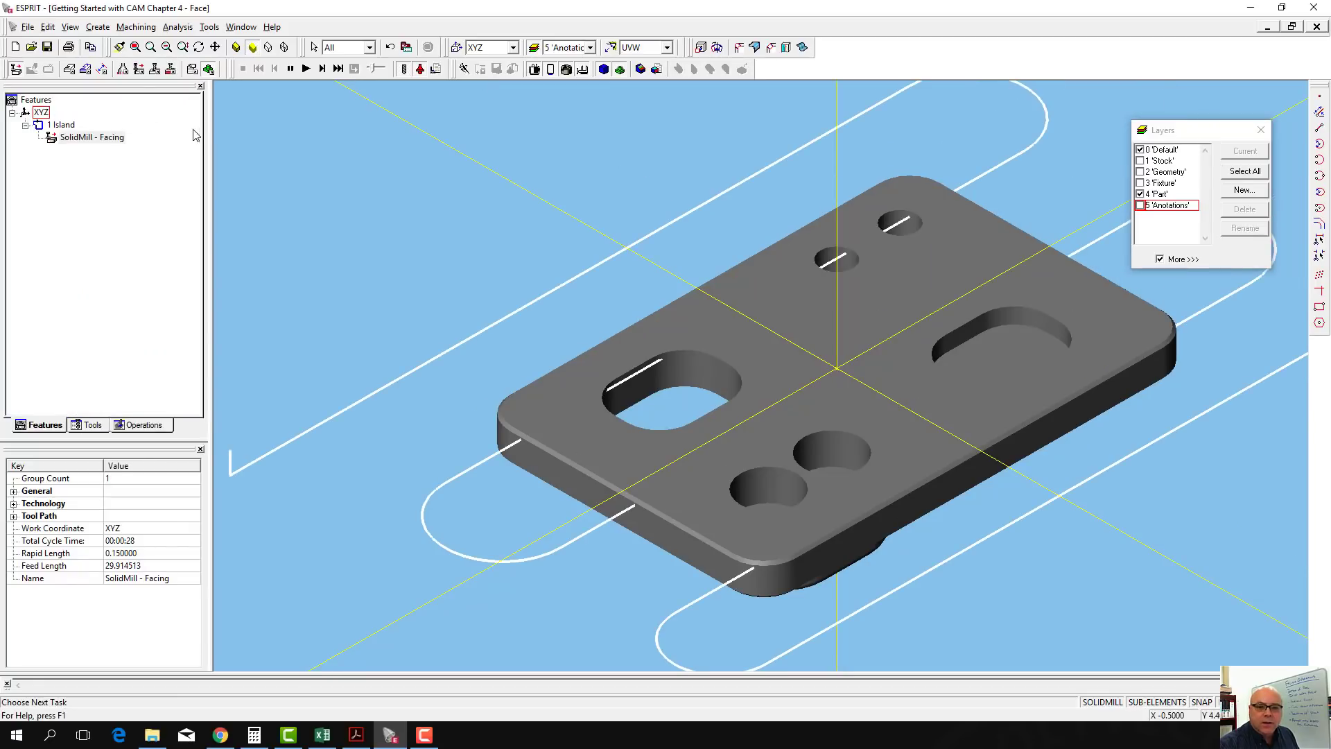
Run the simulation of the updated facing operation and examine the machined top face
{"action": "left_click", "coordinate": [354, 169]}
{"action": "left_click", "coordinate": [306, 69]}
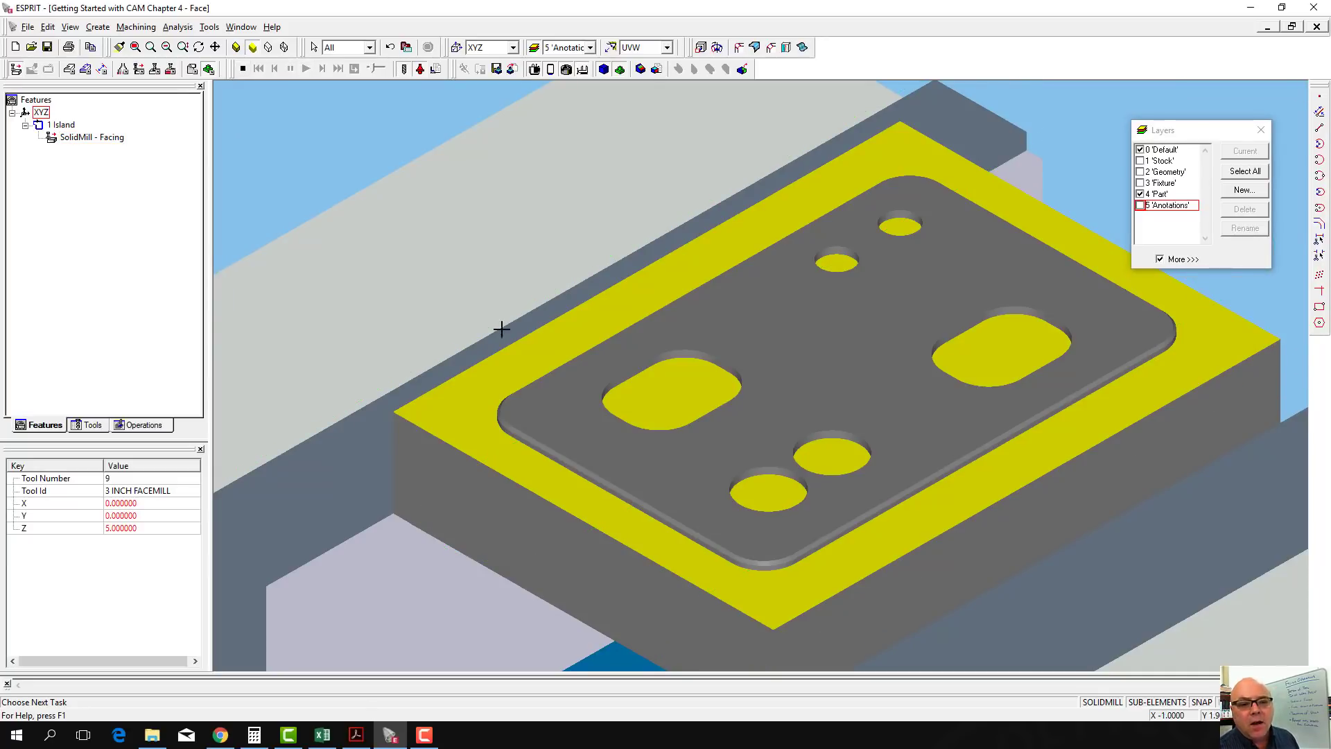
{"action": "scroll", "coordinate": [551, 473], "scroll_direction": "up", "scroll_amount": 1}
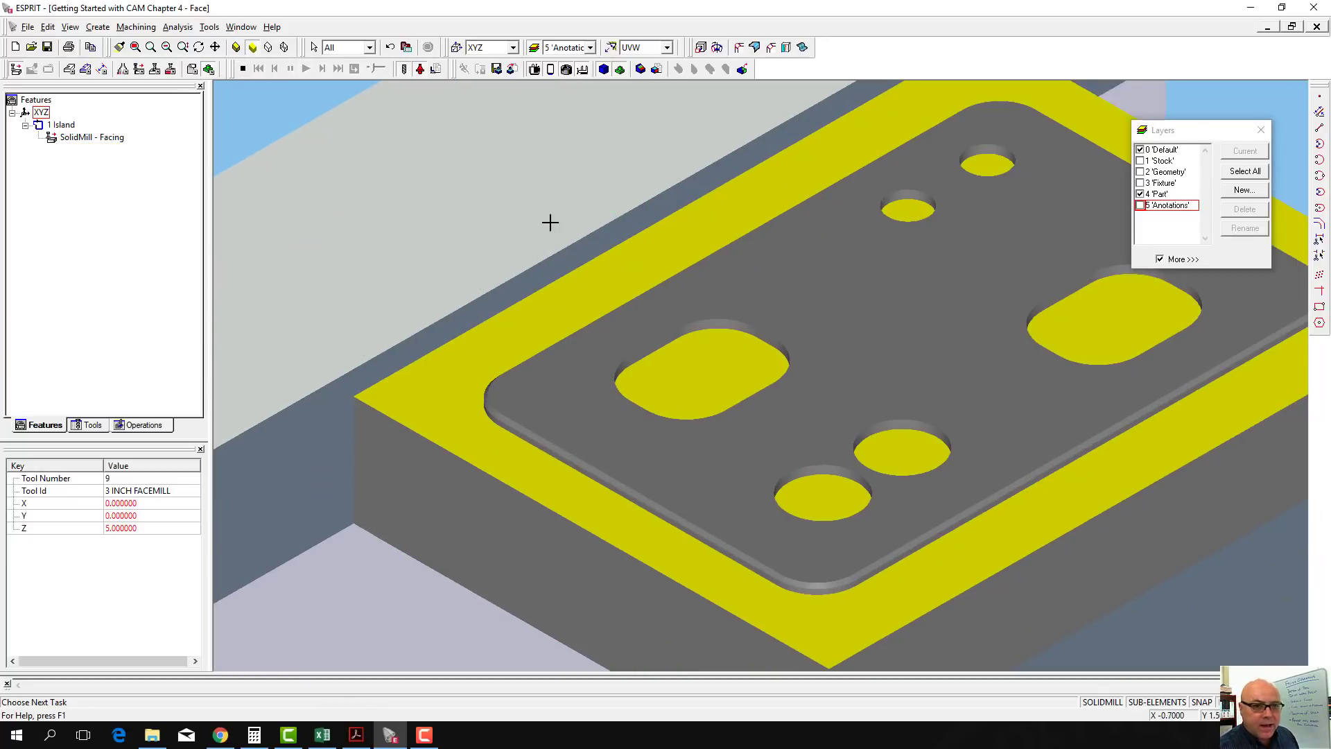
Inspect the part's height relative to the machined stock from the Left view, and end the simulation
{"action": "left_click", "coordinate": [630, 48]}
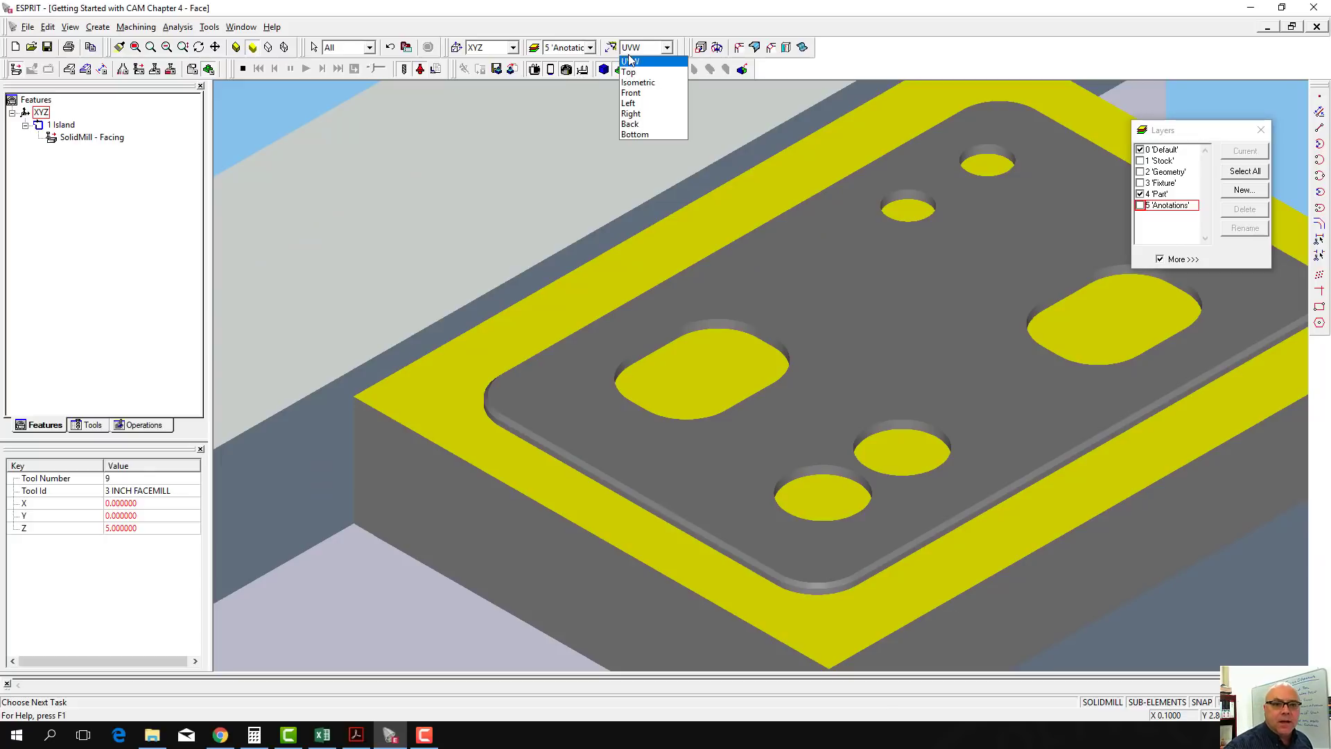
{"action": "left_click", "coordinate": [636, 102]}
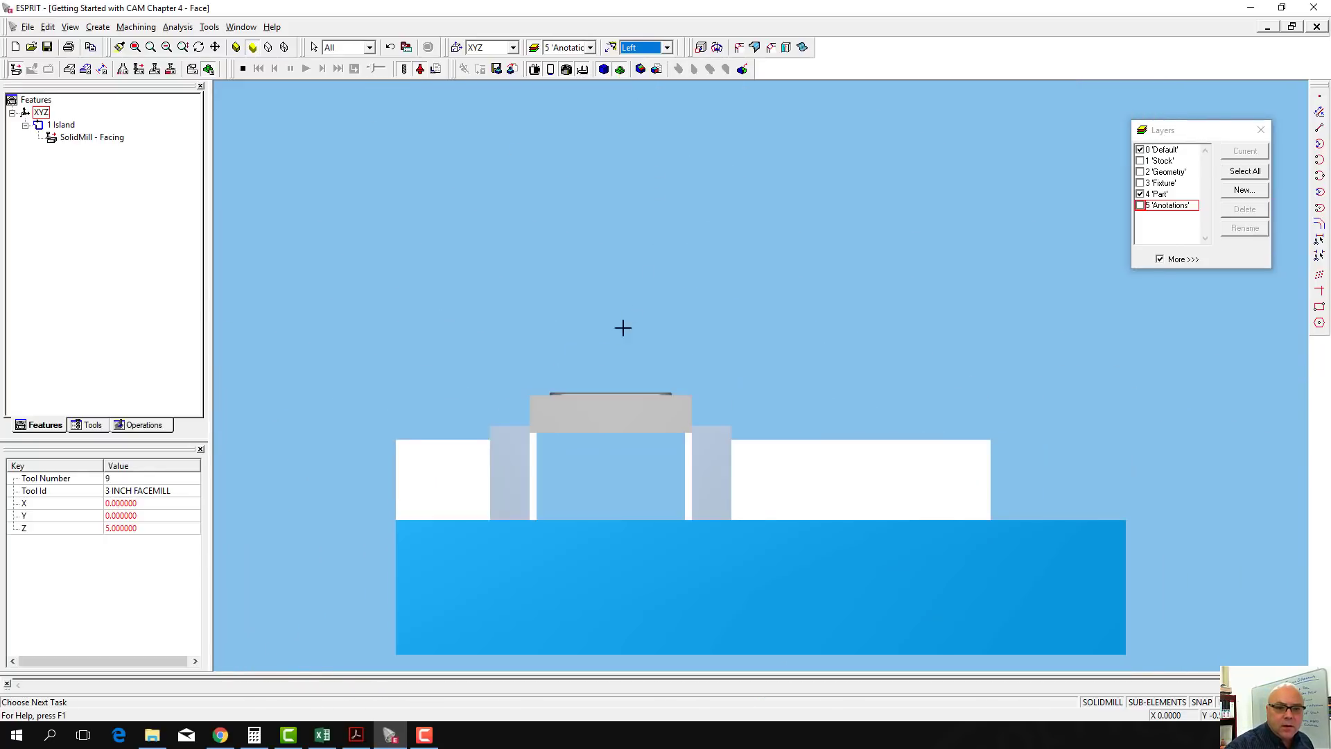
{"action": "scroll", "coordinate": [591, 420], "scroll_direction": "up", "scroll_amount": 3}
{"action": "middle_click_drag", "start_coordinate": [589, 303], "coordinate": [572, 377]}
{"action": "scroll", "coordinate": [457, 383], "scroll_direction": "up", "scroll_amount": 4}
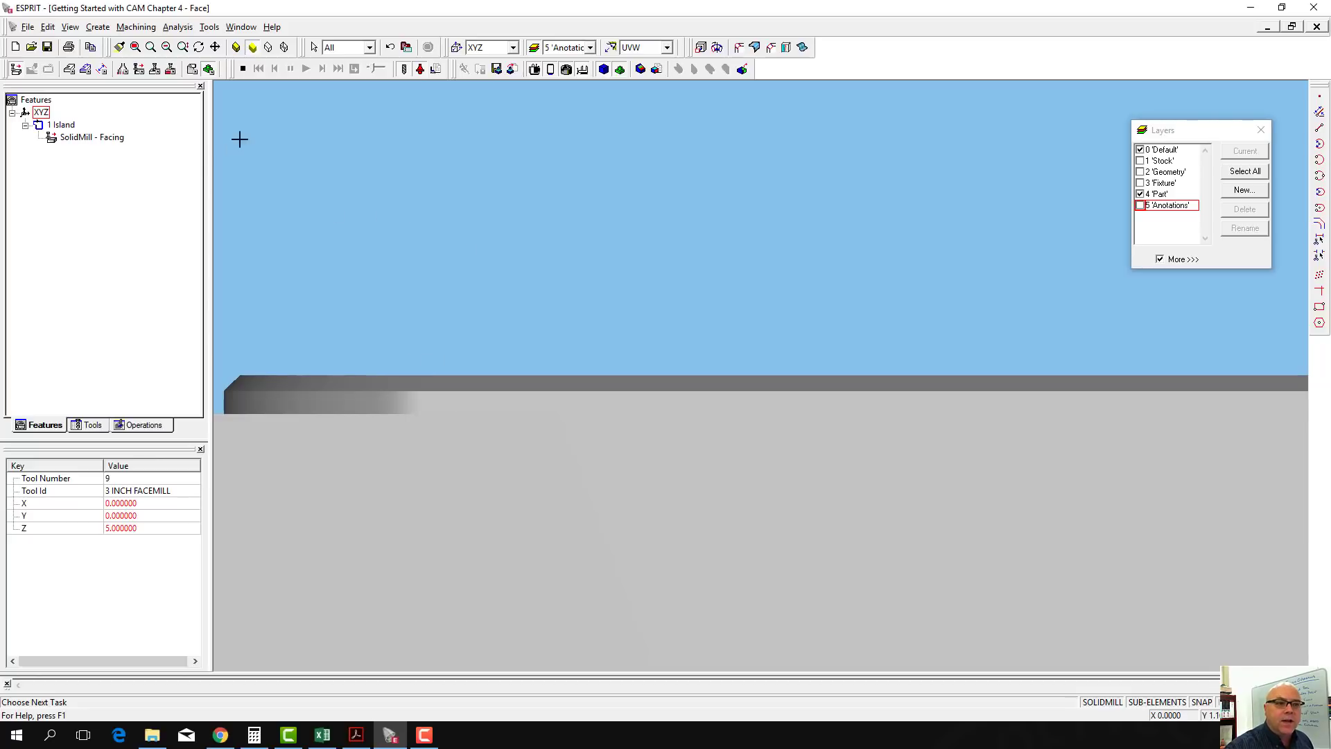
{"action": "left_click", "coordinate": [243, 71]}
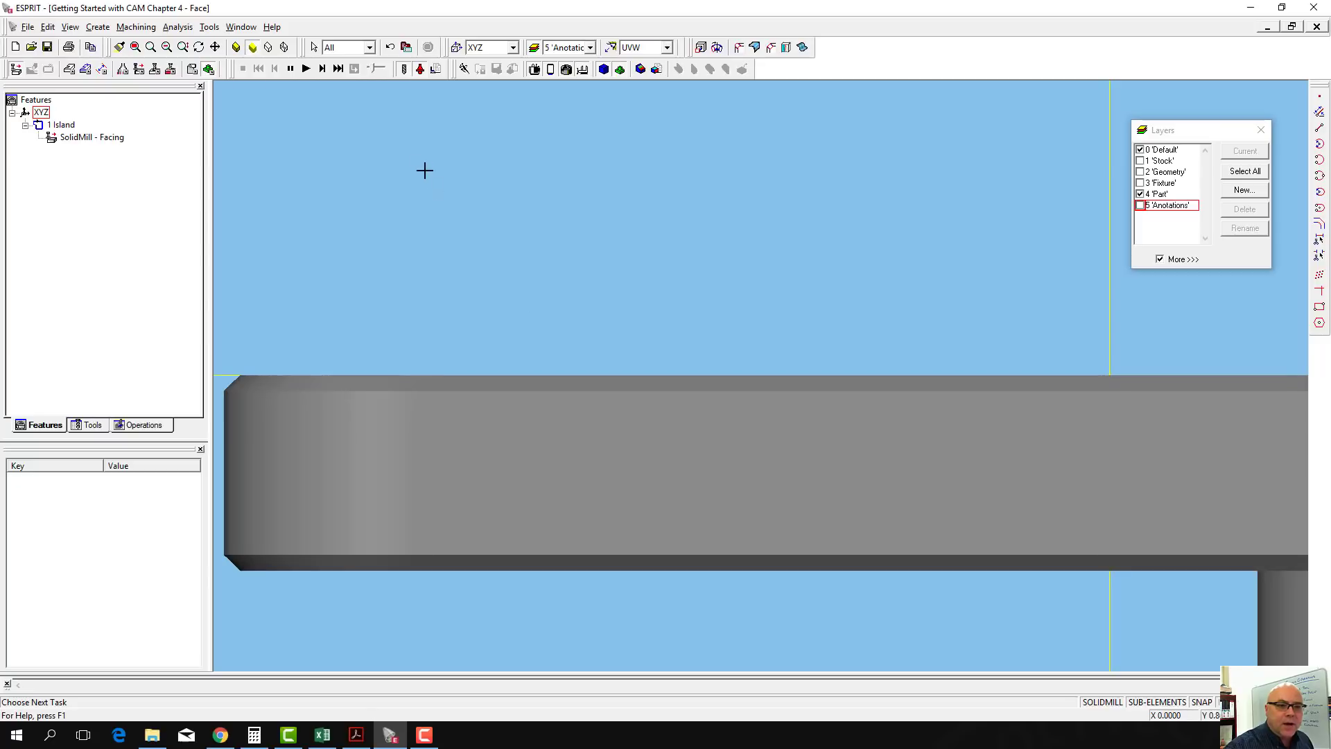
Show the Stock layer over the tilted part to compare their top surfaces, and hide it again
{"action": "scroll", "coordinate": [734, 415], "scroll_direction": "down", "scroll_amount": 5}
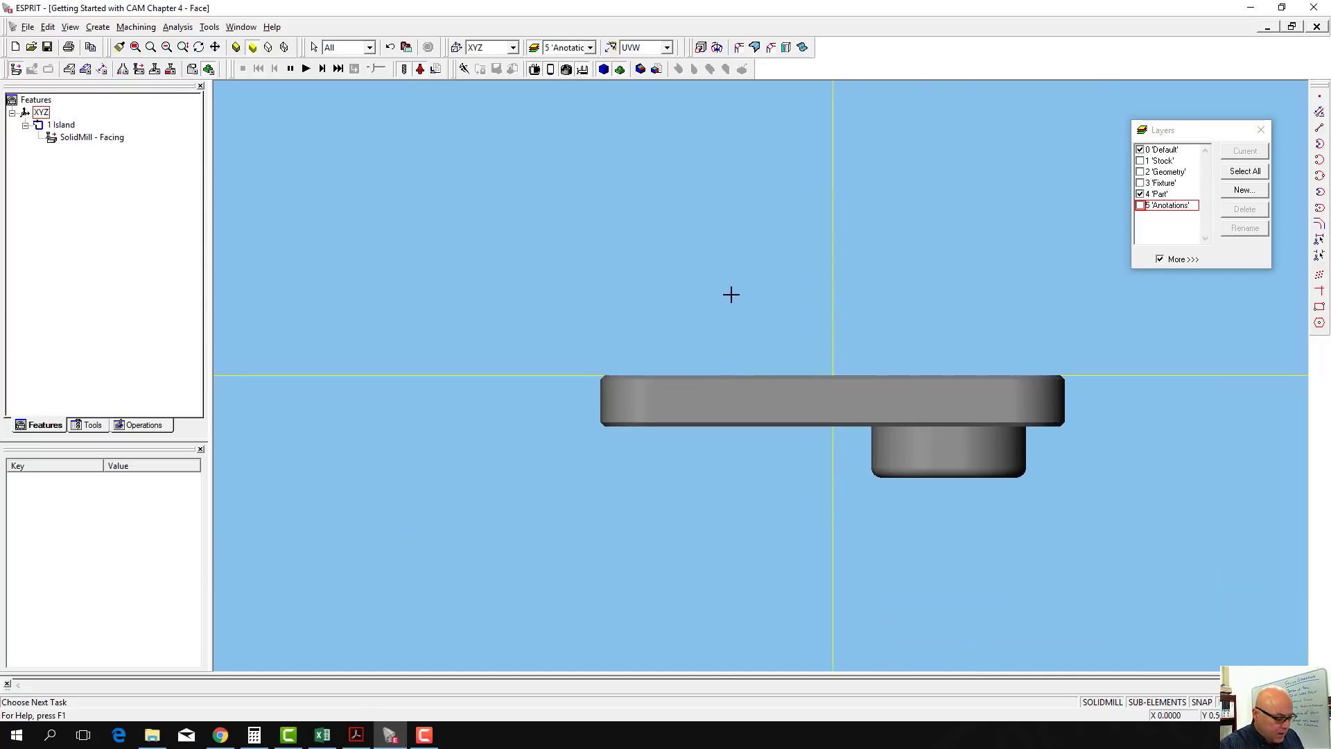
{"action": "scroll", "coordinate": [736, 263], "scroll_direction": "down", "scroll_amount": 2}
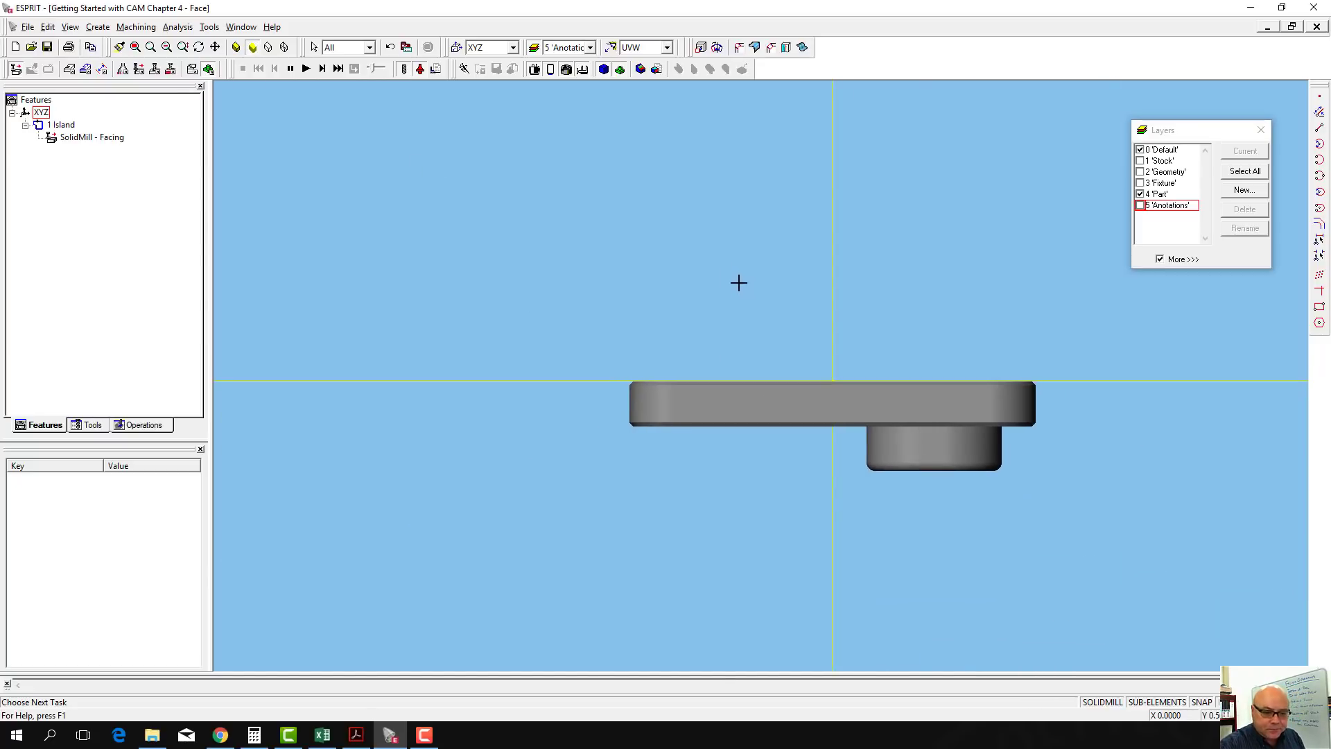
{"action": "middle_click_drag", "start_coordinate": [736, 282], "coordinate": [764, 309]}
{"action": "scroll", "coordinate": [764, 308], "scroll_direction": "up", "scroll_amount": 1}
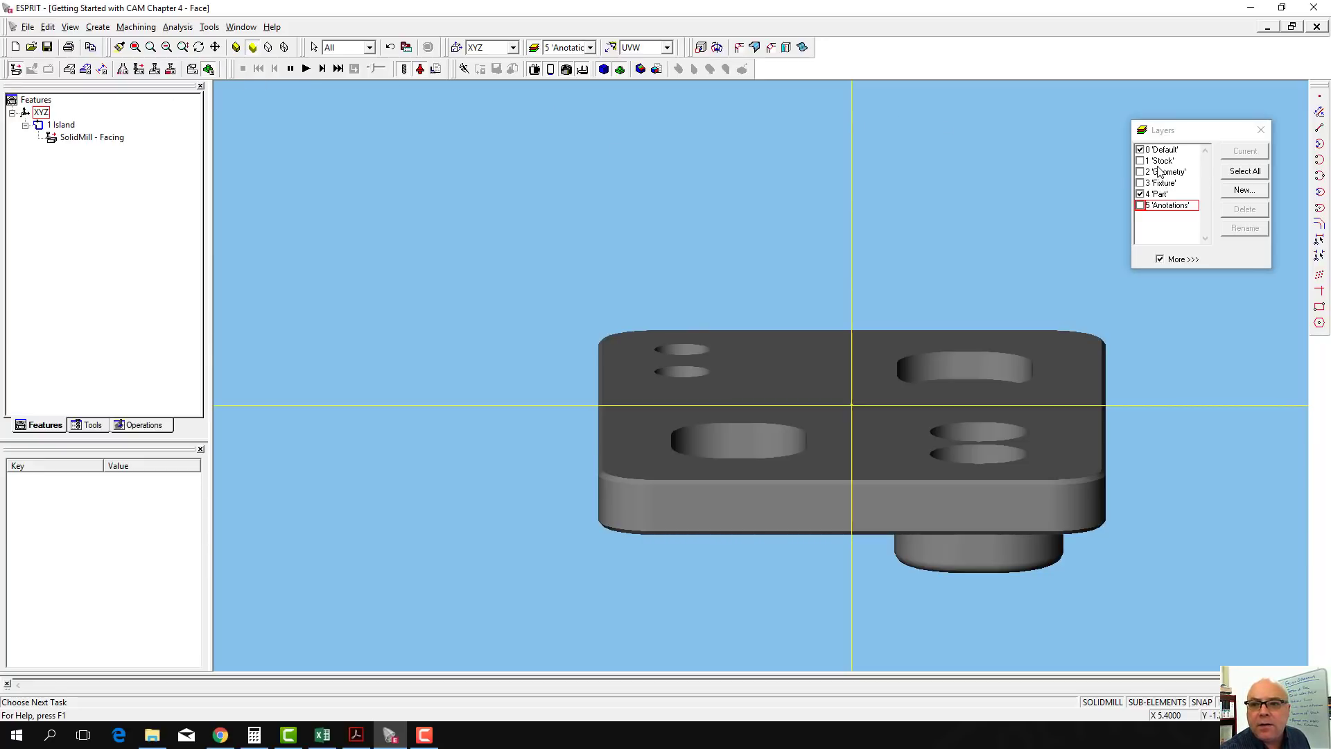
{"action": "left_click", "coordinate": [1140, 161]}
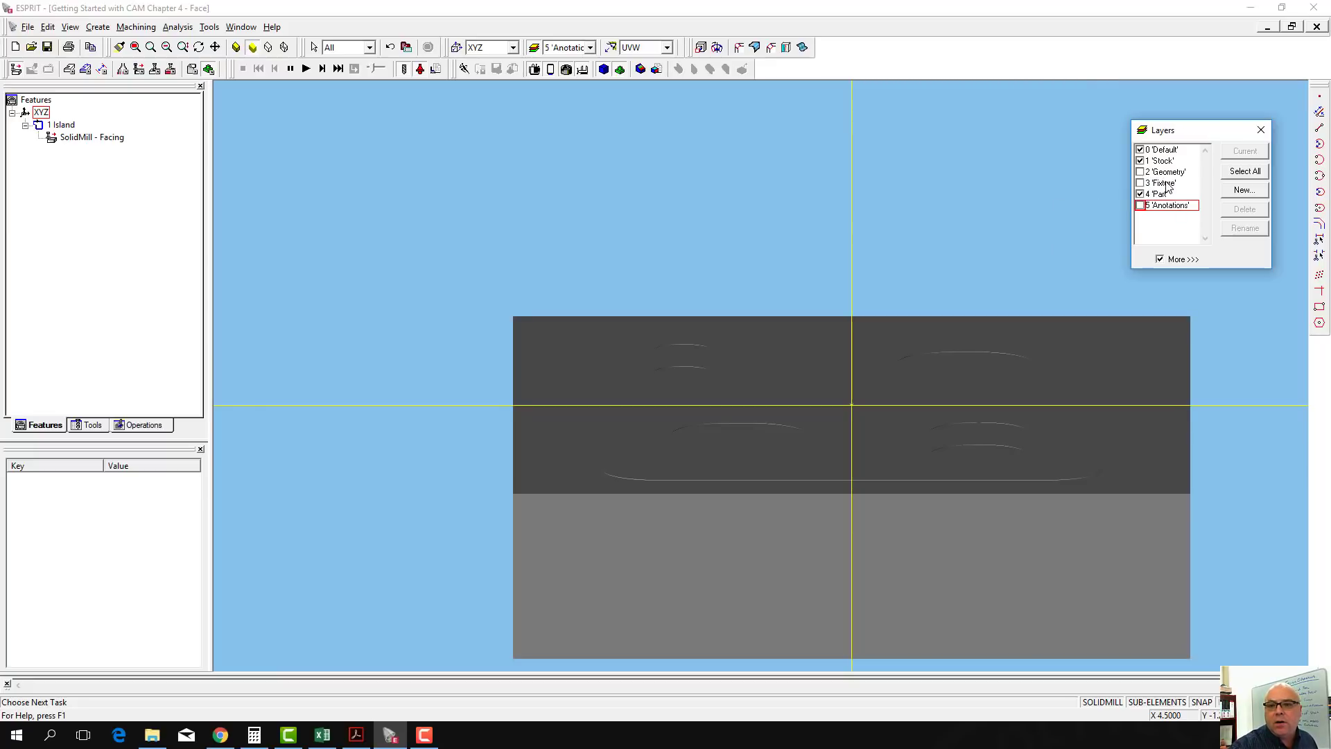
{"action": "left_click", "coordinate": [1139, 161]}
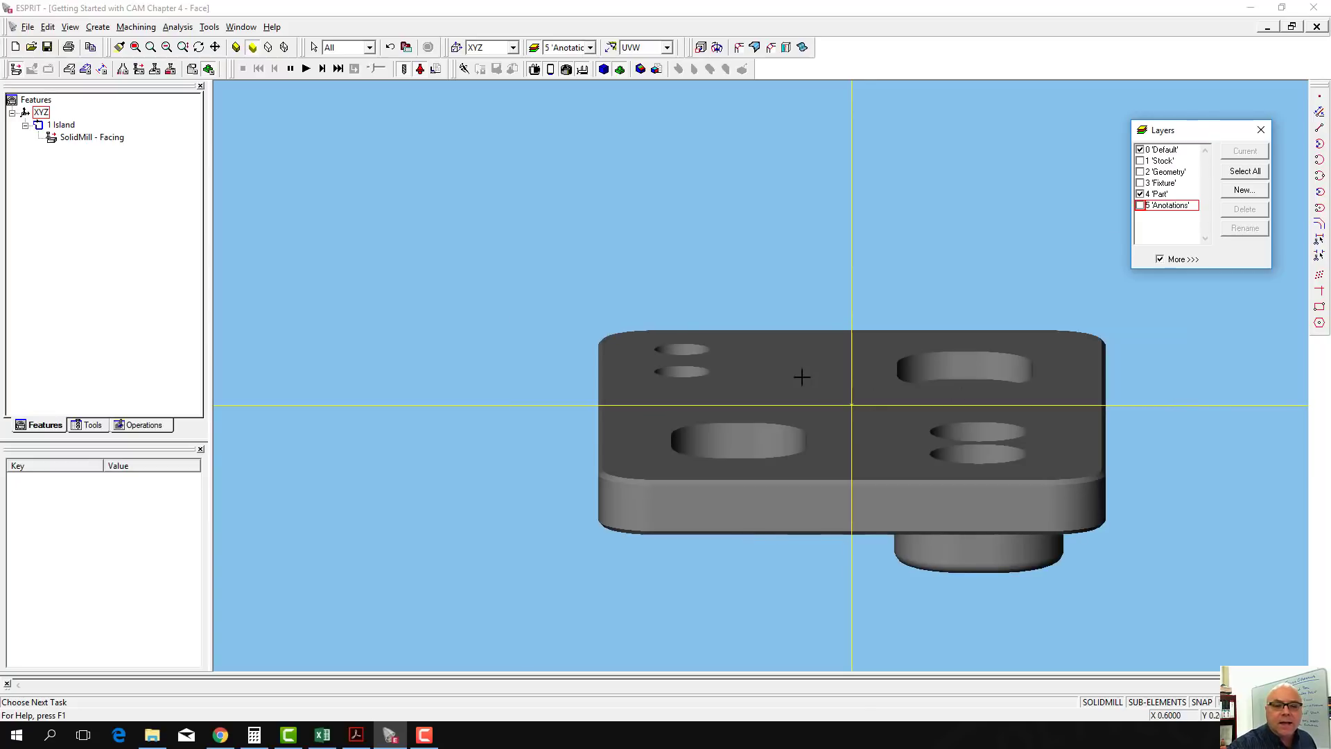
Select the whole solid part instead of only its top face
{"action": "left_click", "coordinate": [802, 377]}
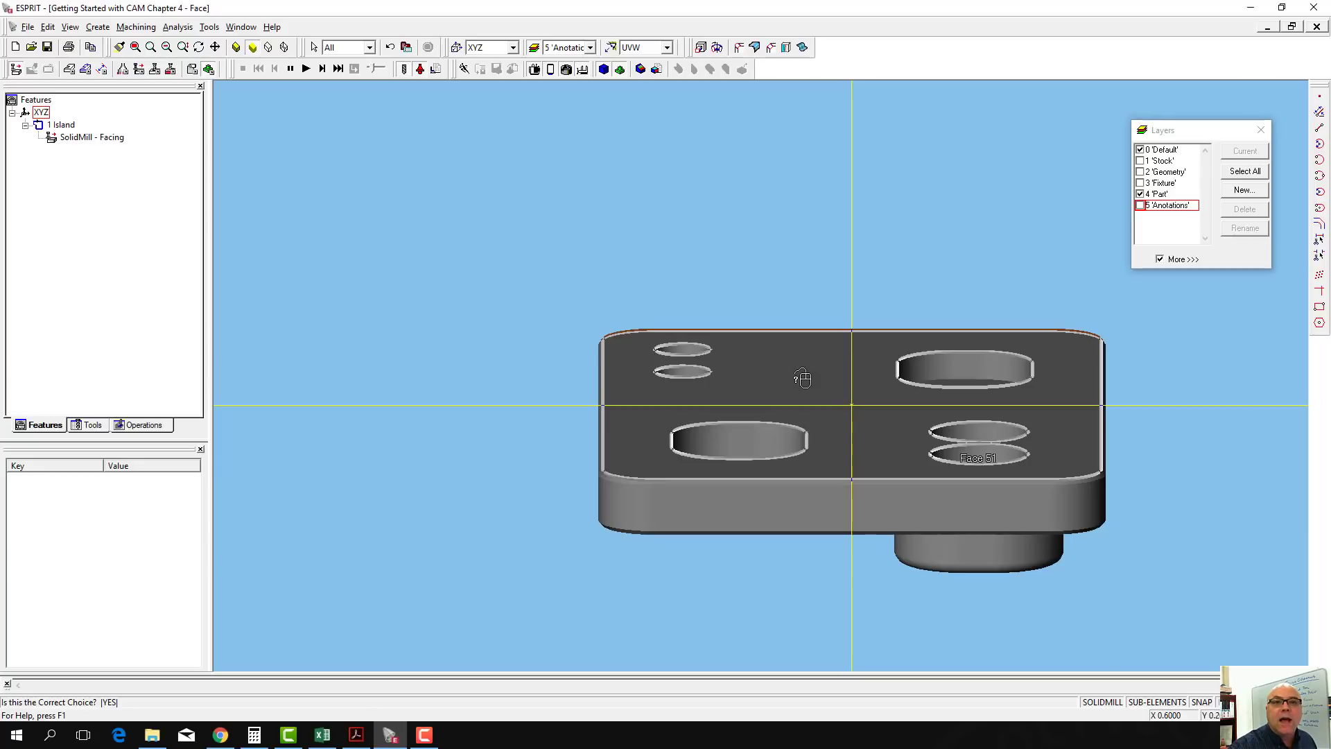
{"action": "right_click", "coordinate": [802, 376]}
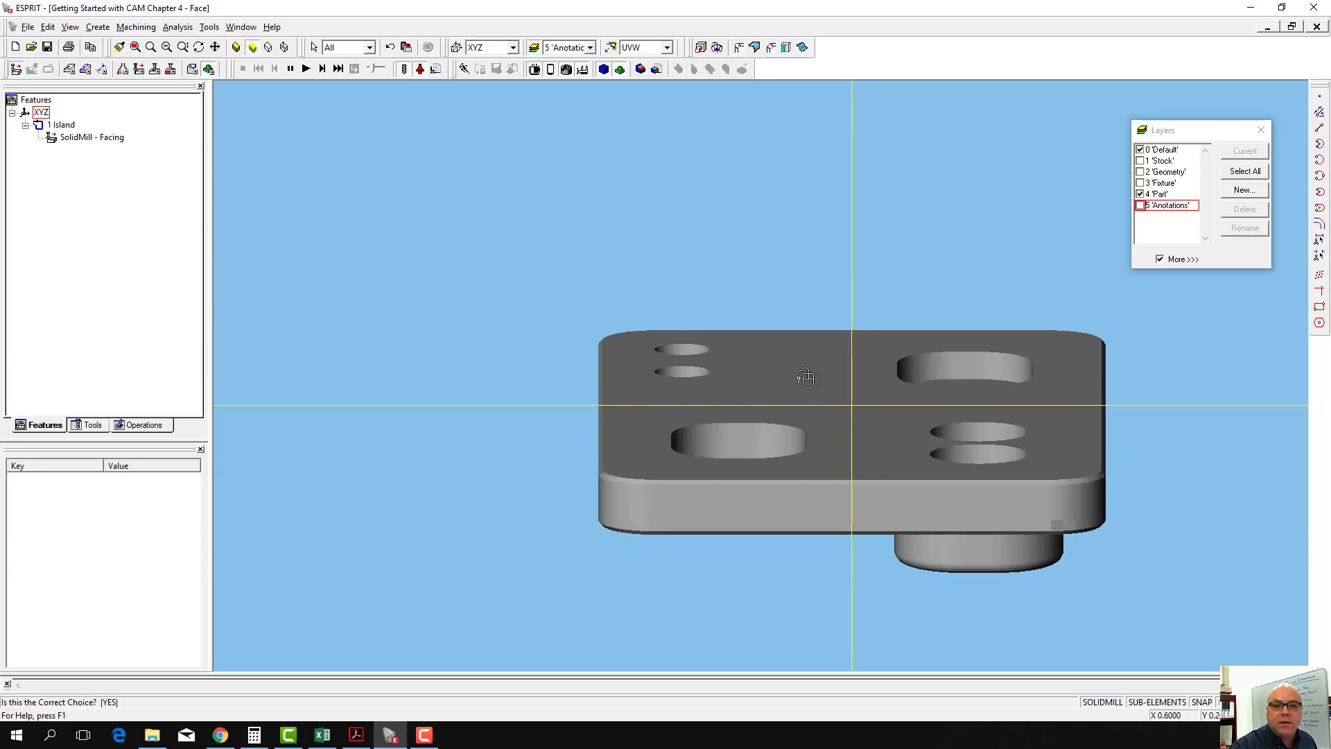
{"action": "left_click", "coordinate": [802, 377]}
Try to lower the selected solid with a Translate copy of -.050 in Z, and undo the copy
{"action": "right_click", "coordinate": [805, 376]}
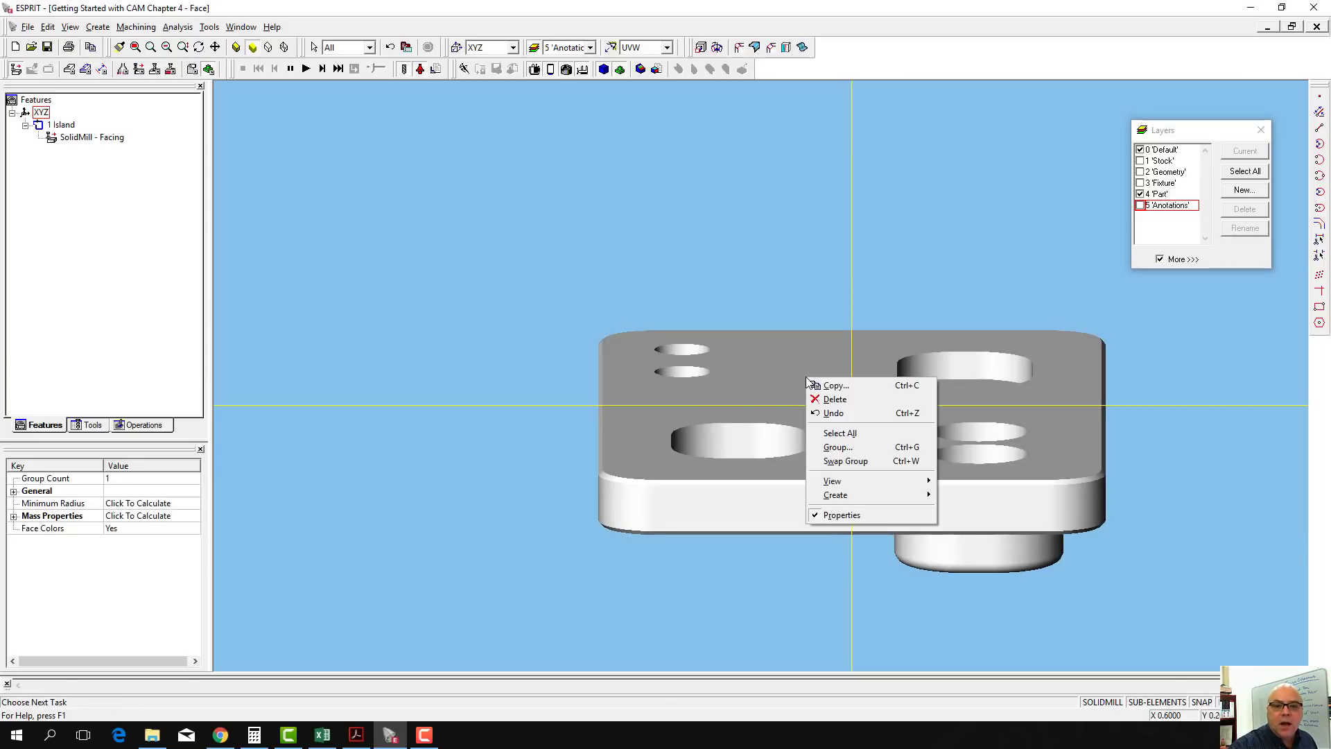
{"action": "left_click", "coordinate": [831, 384]}
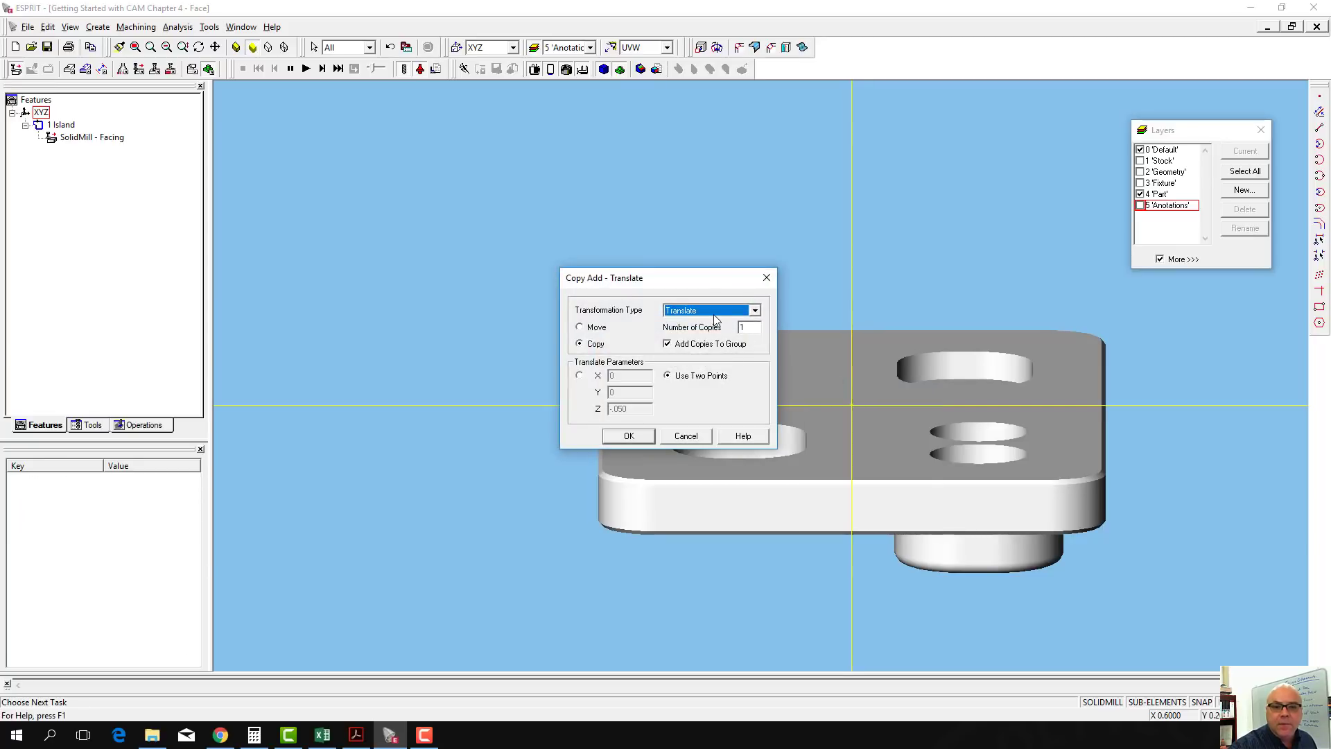
{"action": "left_click", "coordinate": [580, 375]}
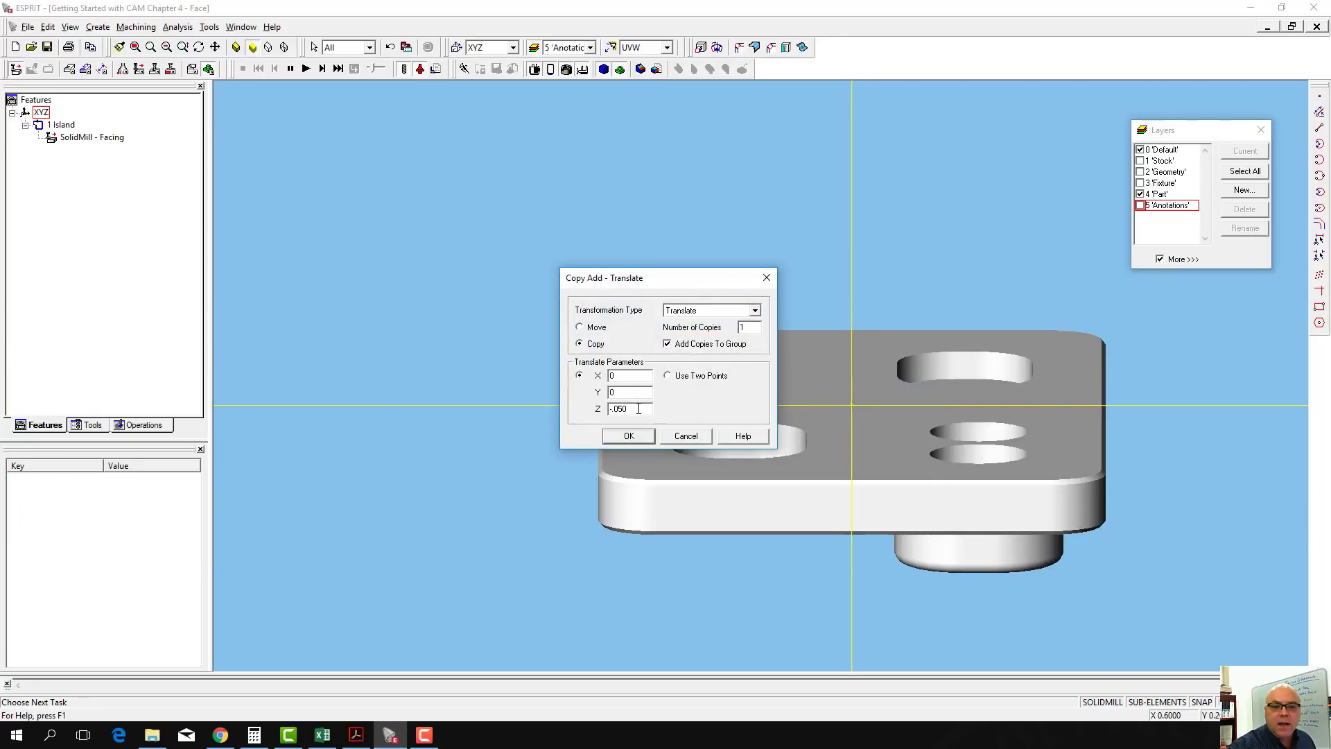
{"action": "left_click_drag", "start_coordinate": [639, 409], "coordinate": [578, 400]}
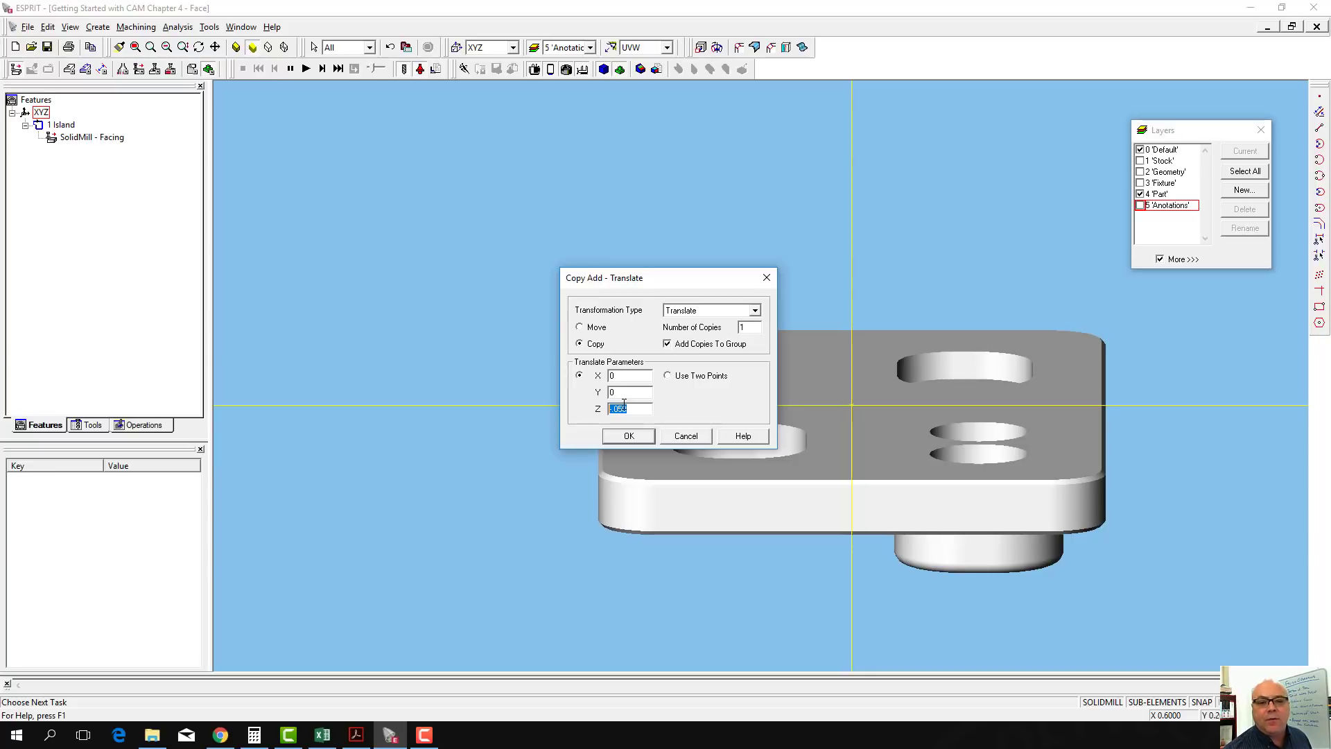
{"action": "left_click", "coordinate": [640, 438]}
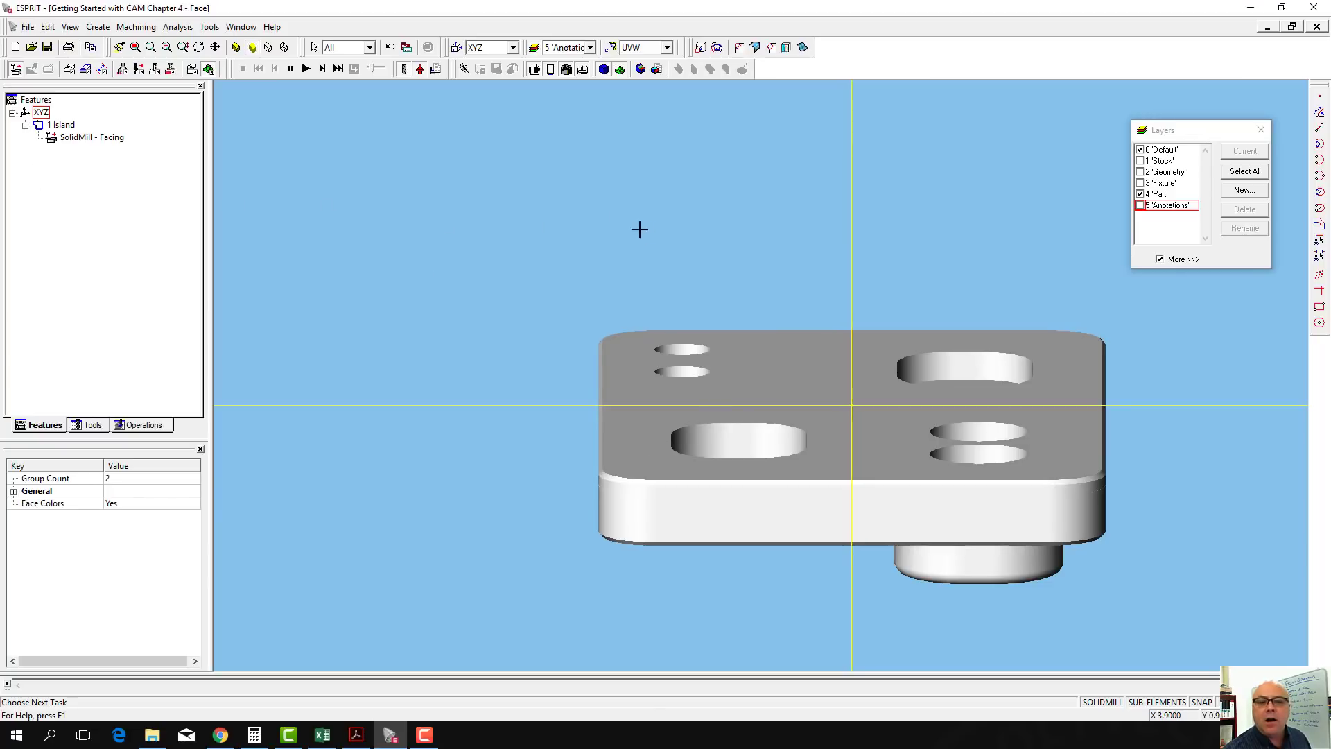
{"action": "left_click", "coordinate": [391, 49]}
Move the solid part by -.050 in Z using Translate with the Move option, and clear the selection
{"action": "right_click", "coordinate": [857, 444]}
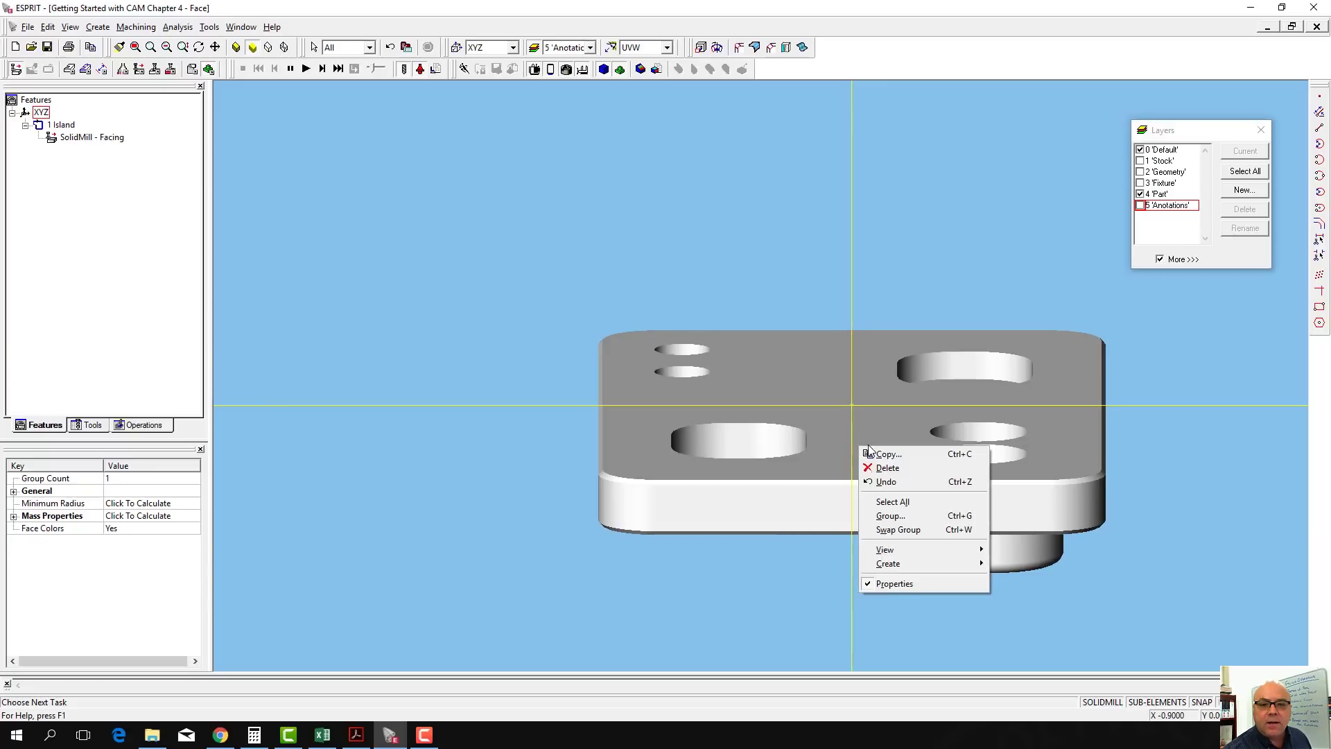
{"action": "left_click", "coordinate": [876, 453]}
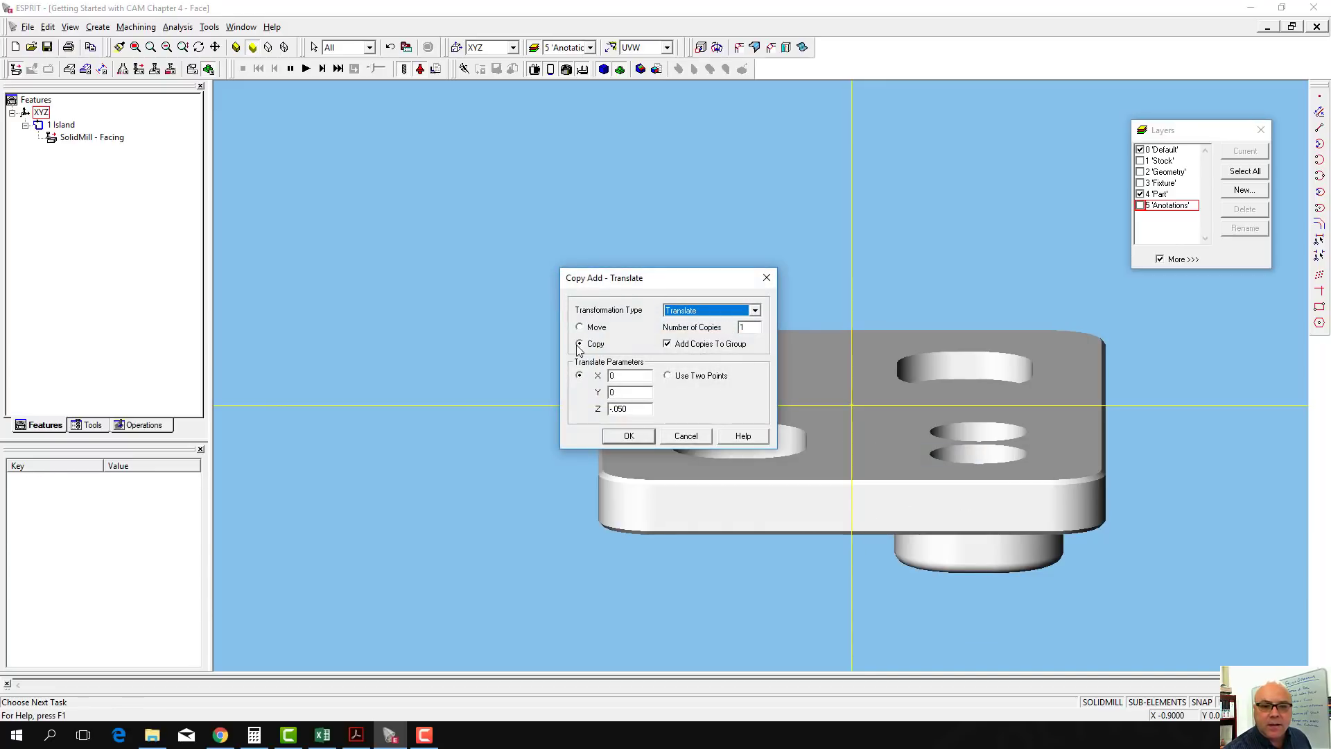
{"action": "left_click", "coordinate": [578, 344]}
{"action": "left_click", "coordinate": [581, 328]}
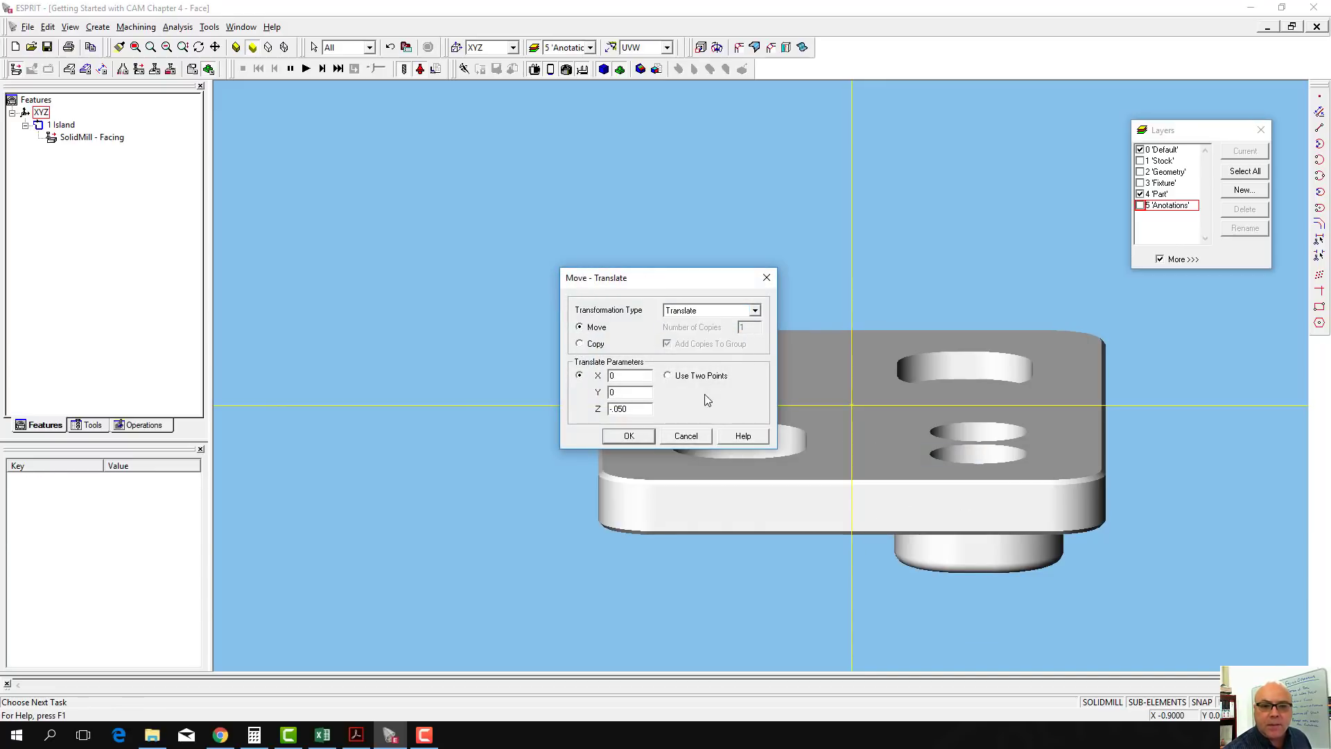
{"action": "left_click", "coordinate": [627, 436]}
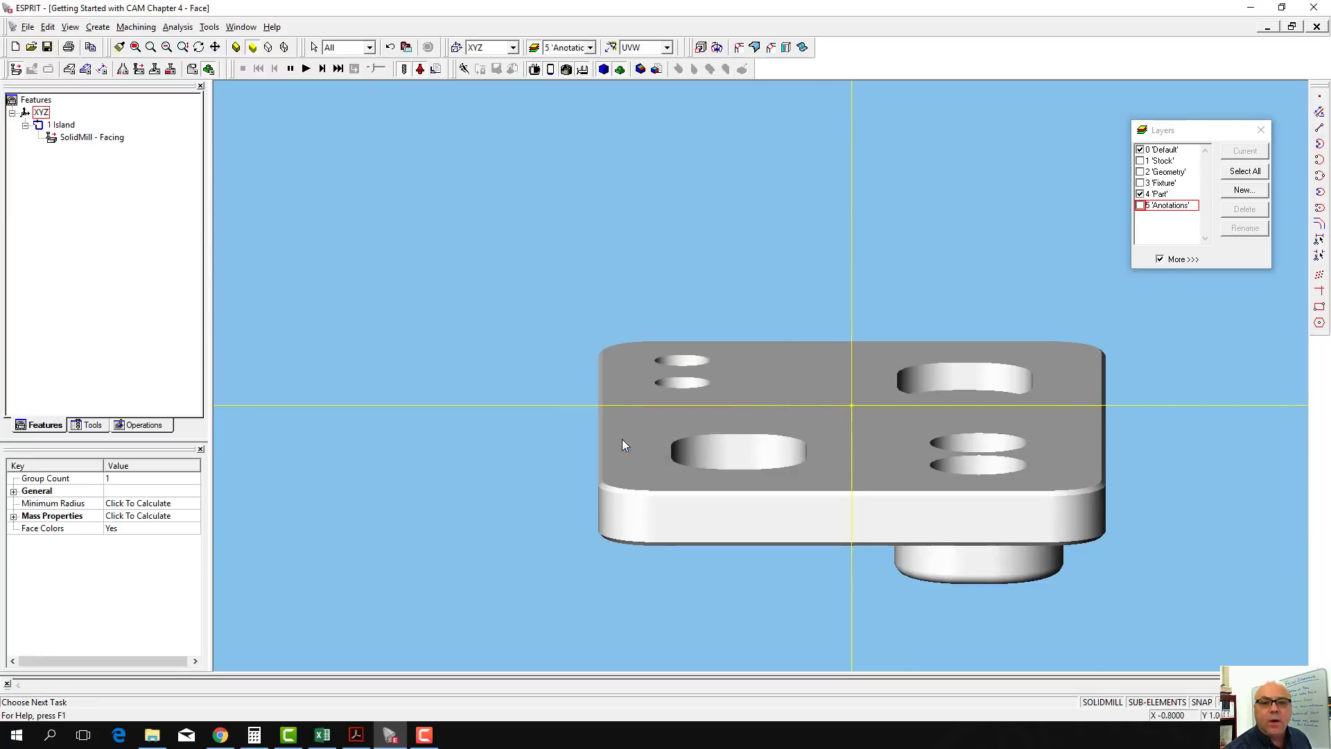
{"action": "left_click", "coordinate": [498, 190]}
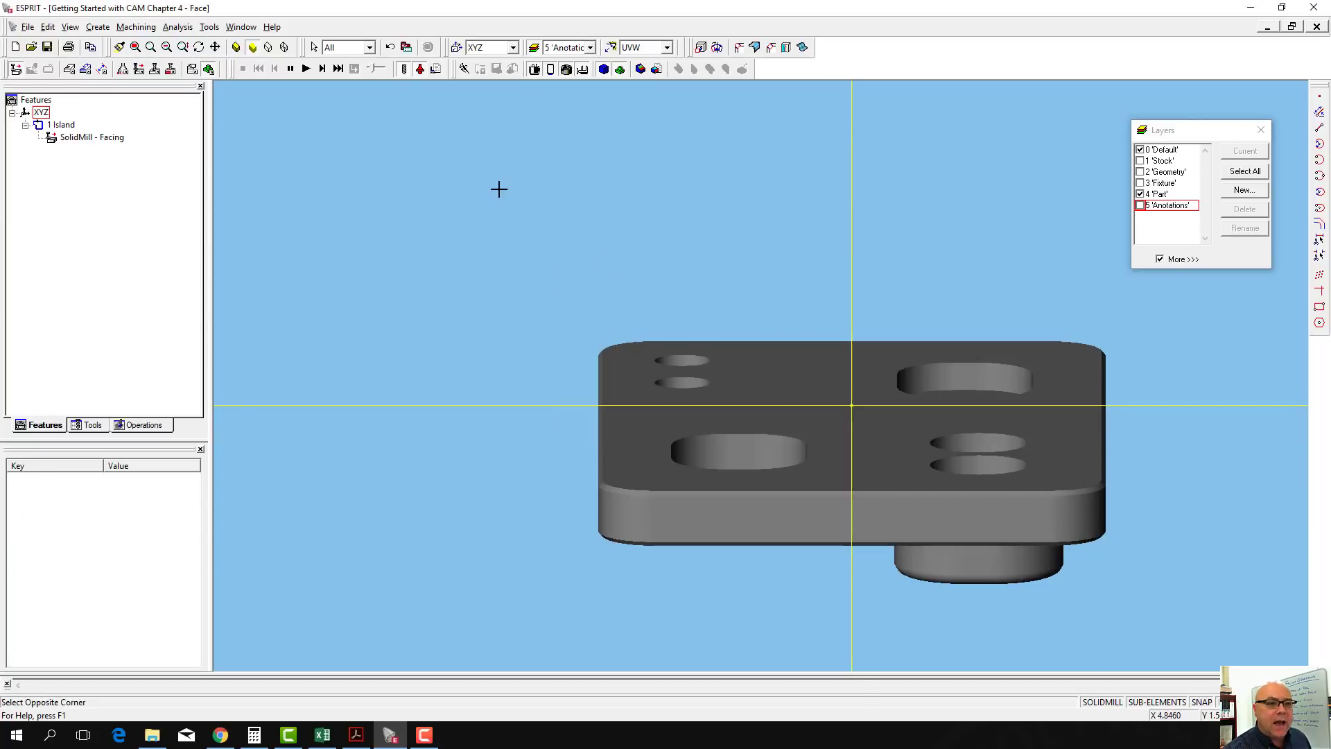
Simulate the facing operation again, compare the machined stock with the target part, and stop the simulation
{"action": "left_click", "coordinate": [78, 138]}
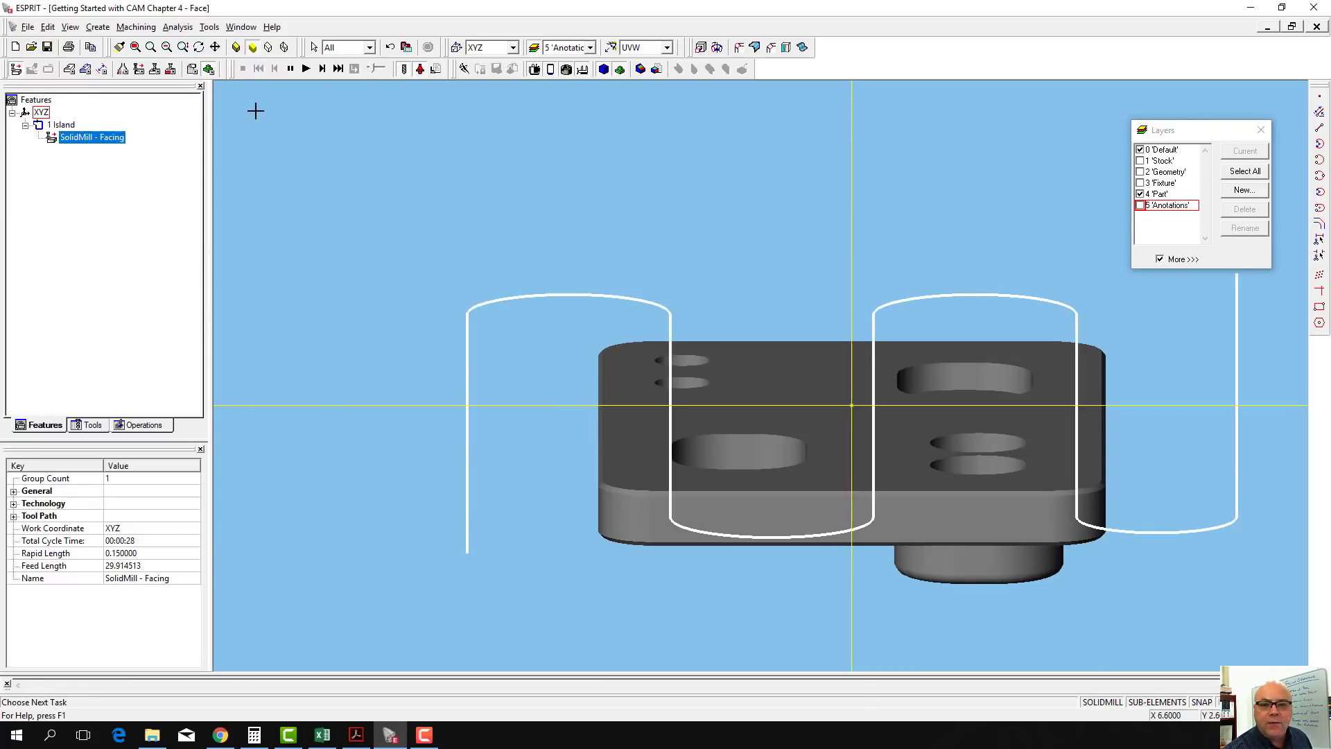
{"action": "left_click", "coordinate": [307, 68]}
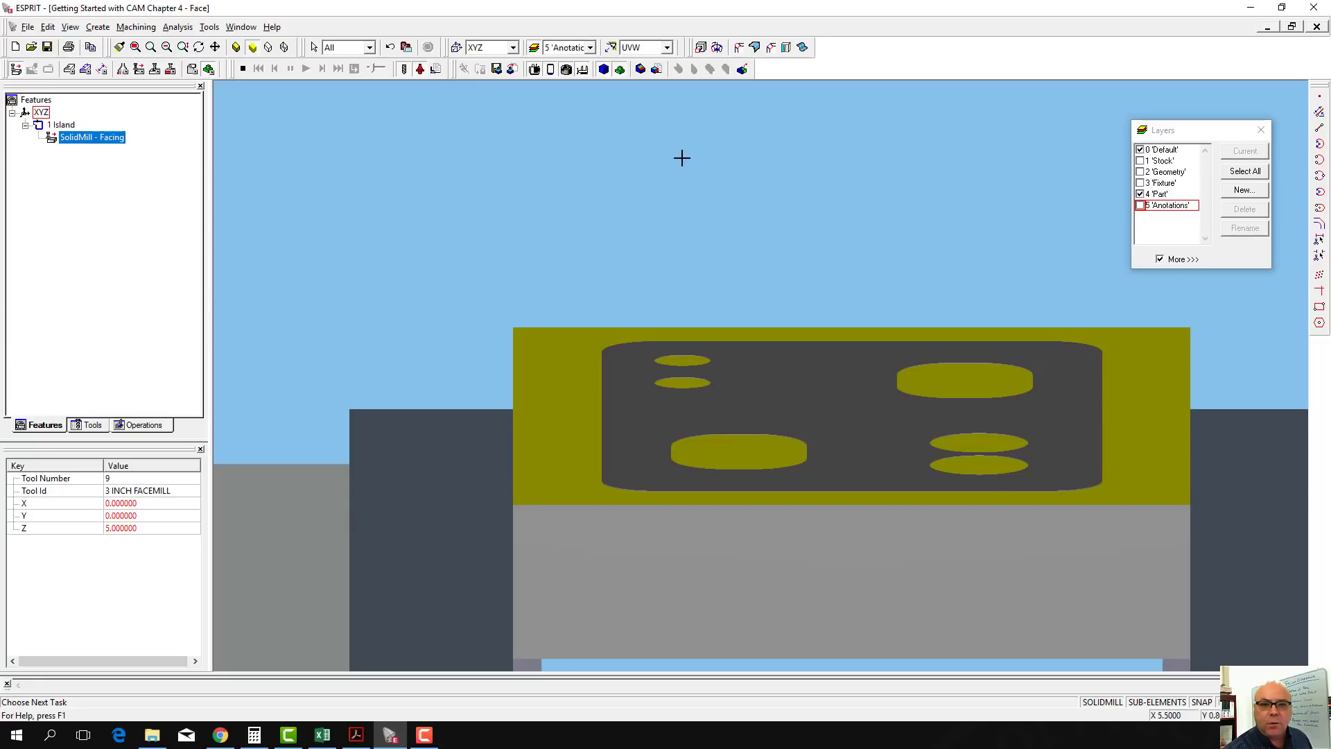
{"action": "left_click", "coordinate": [641, 69]}
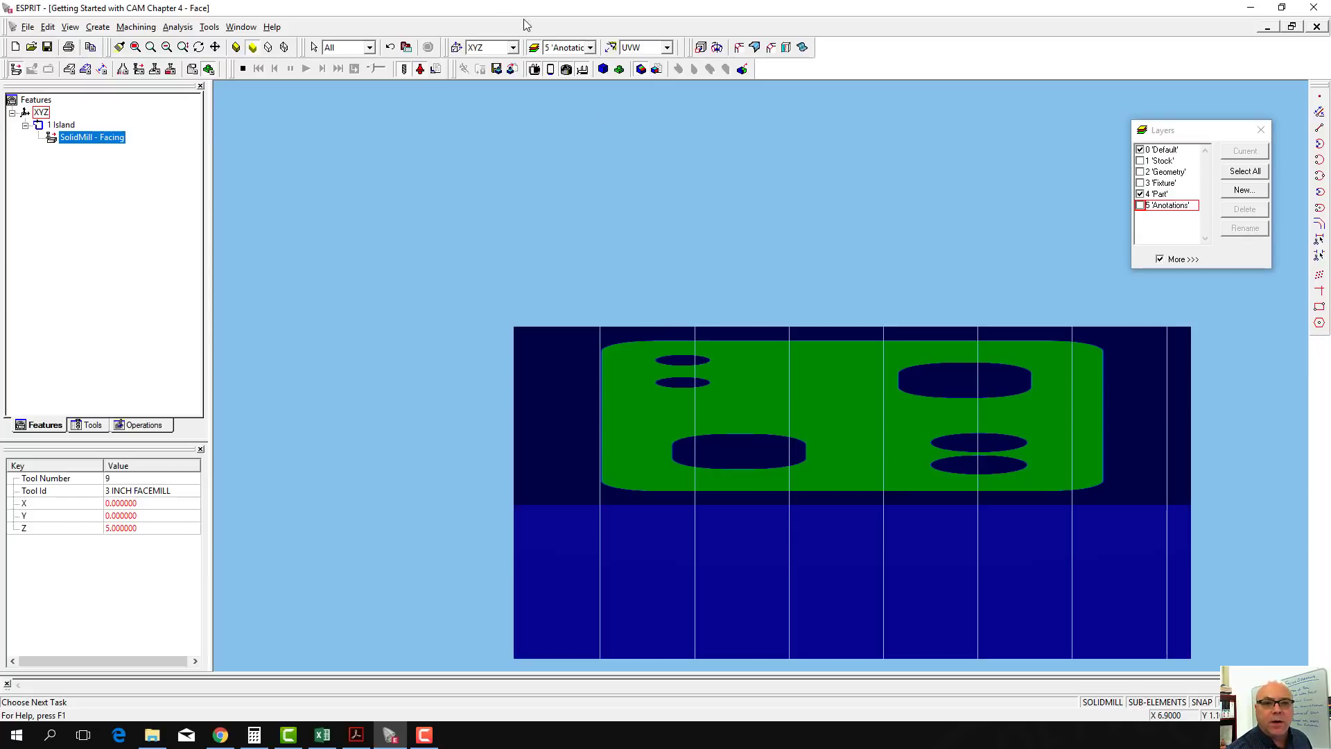
{"action": "left_click", "coordinate": [243, 68]}
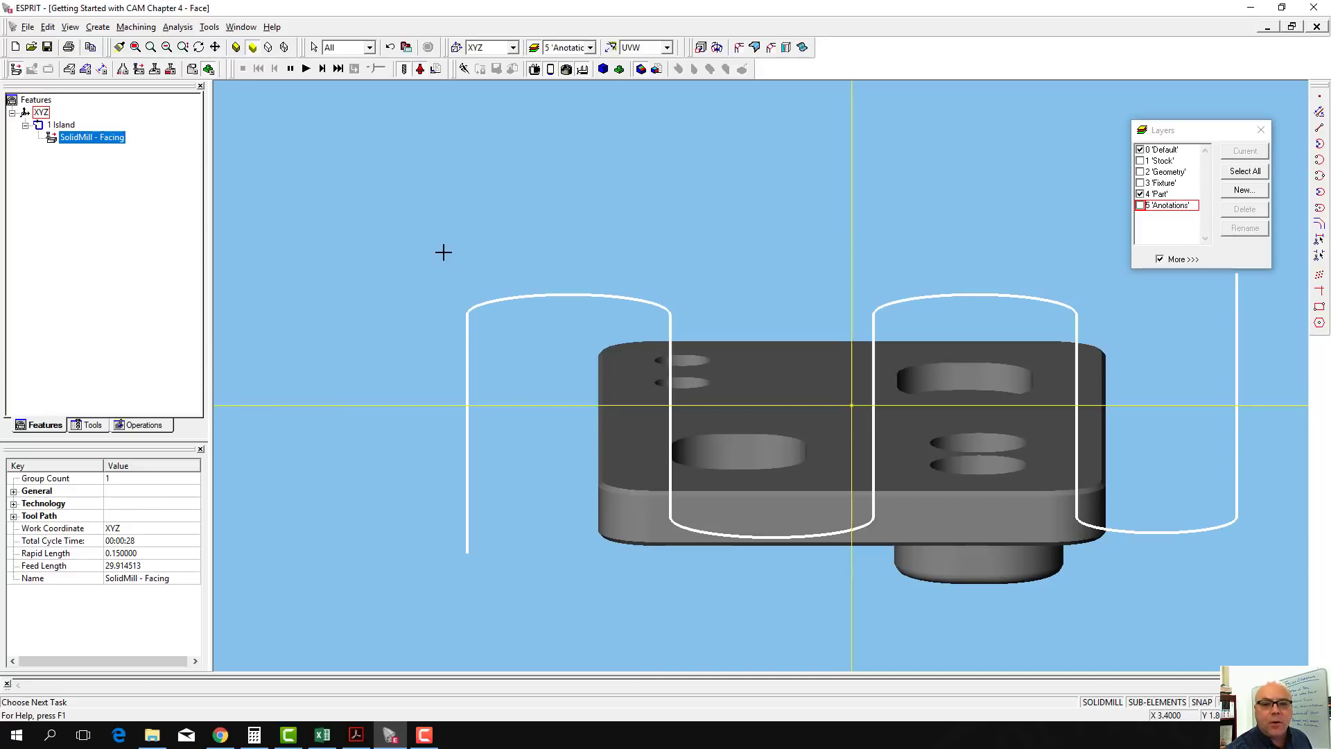